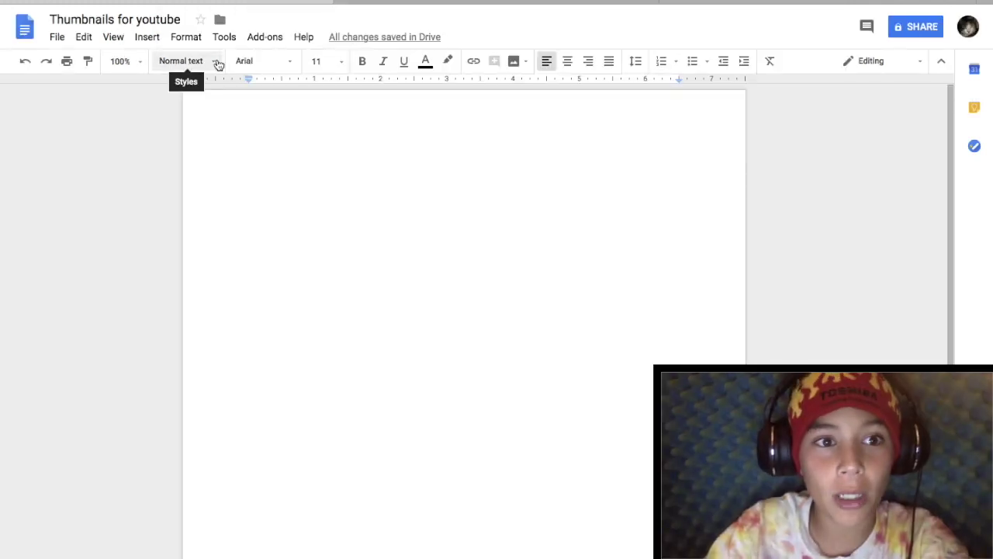
- Insert a new blank drawing into the 'Thumbnails for youtube' document
{"action": "left_click", "coordinate": [147, 37]}
{"action": "left_click", "coordinate": [152, 100]}
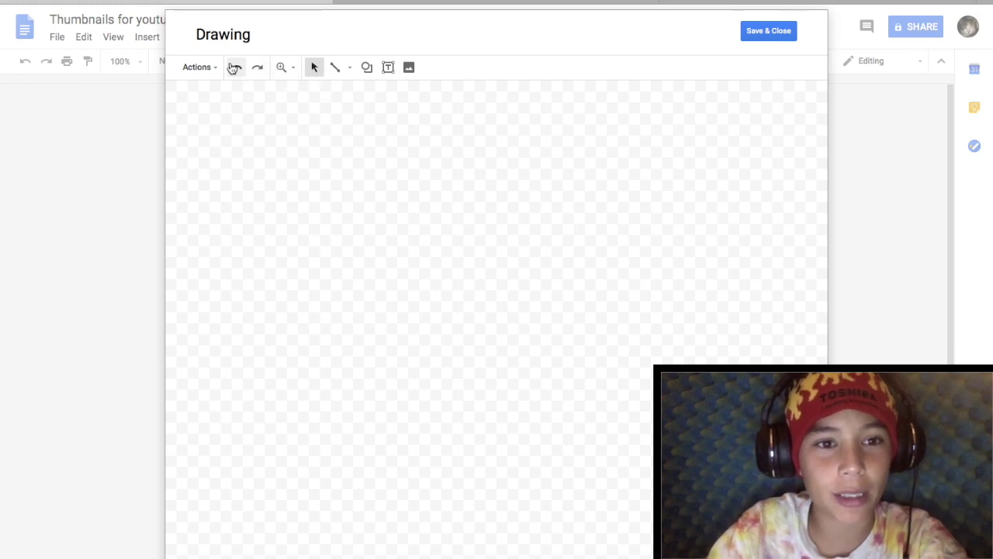
- Browse the drawing's Actions menu and Shape options, then close them
{"action": "left_click", "coordinate": [199, 68]}
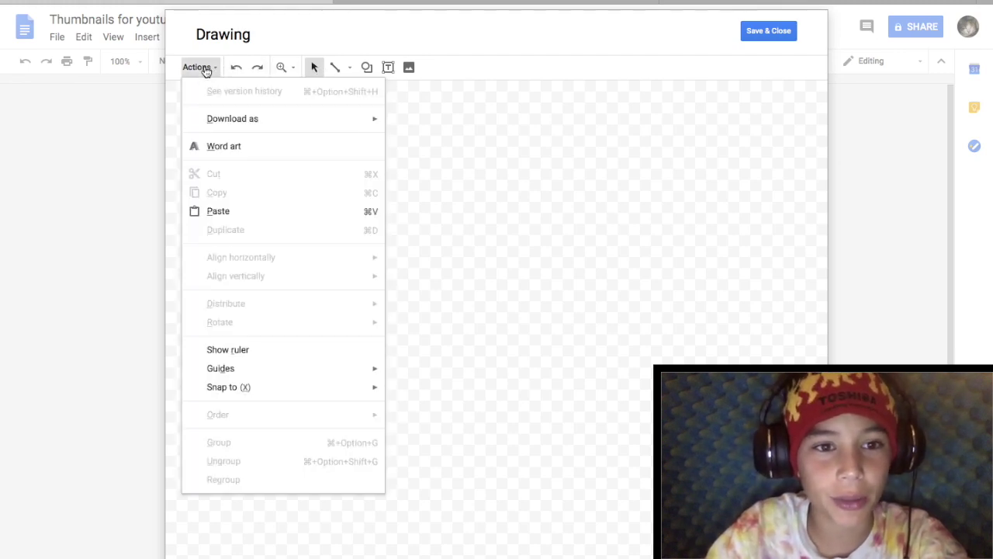
{"action": "left_click", "coordinate": [208, 69]}
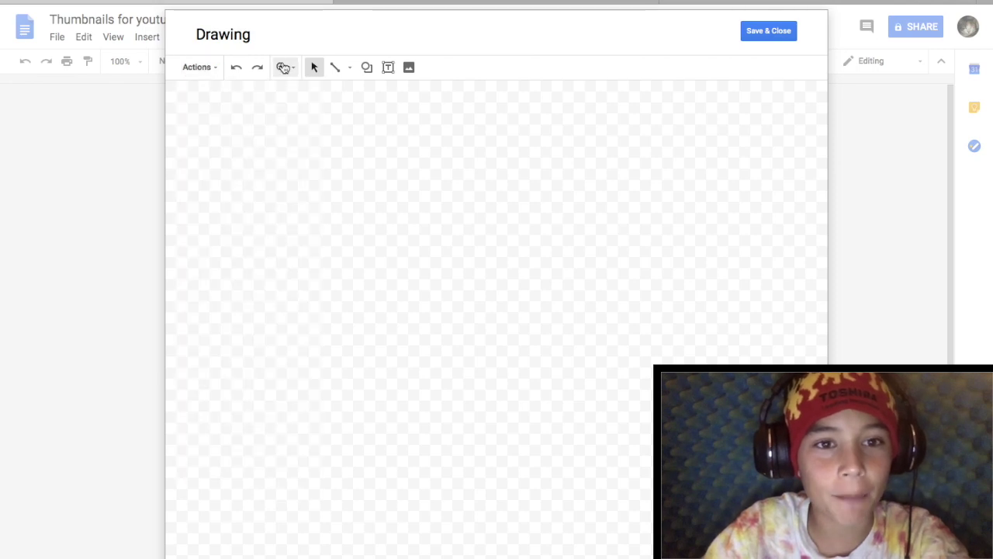
{"action": "left_click", "coordinate": [361, 69]}
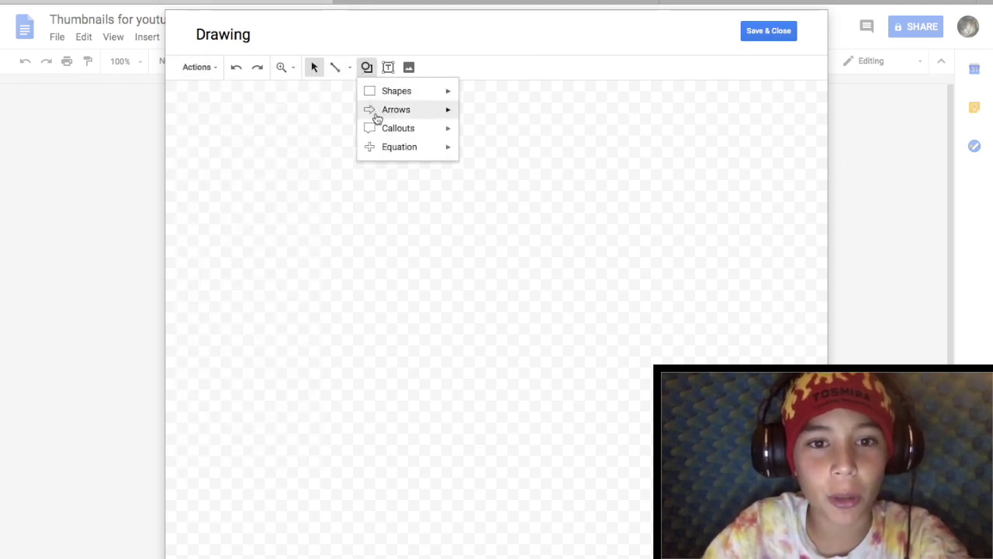
{"action": "mouse_move", "coordinate": [379, 110]}
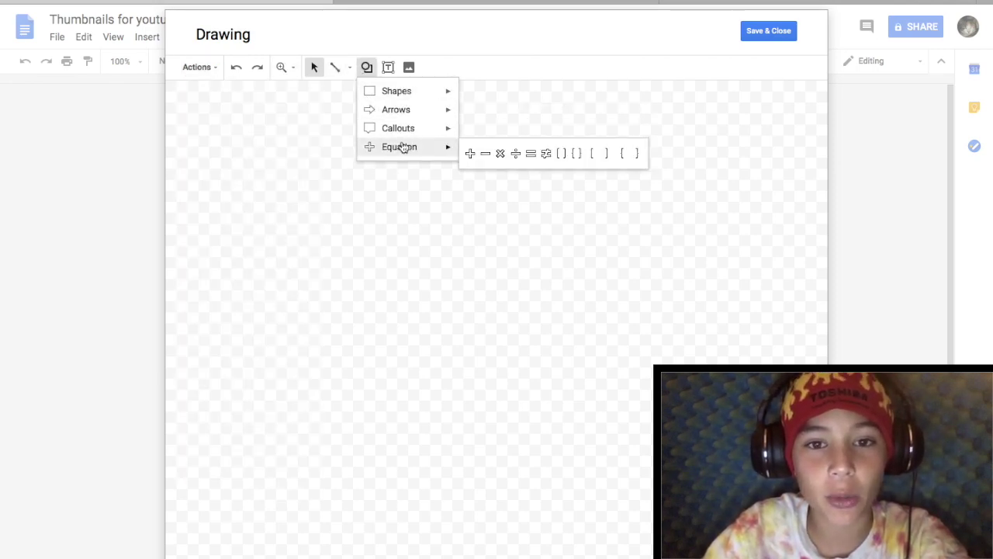
{"action": "left_click", "coordinate": [408, 61]}
- Search images for 'galaxy' and fill the drawing with the pink-and-blue nebula picture
{"action": "left_click", "coordinate": [409, 68]}
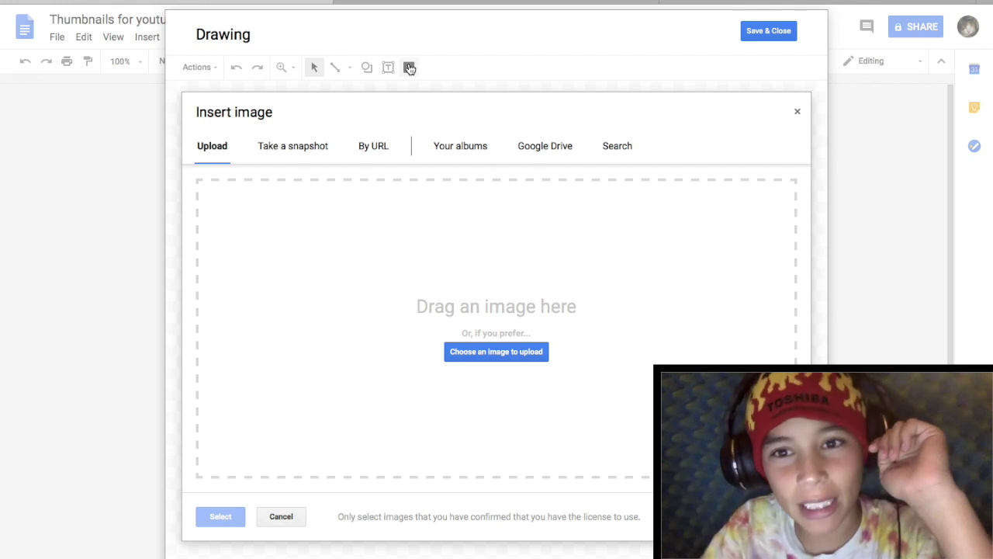
{"action": "left_click", "coordinate": [610, 145]}
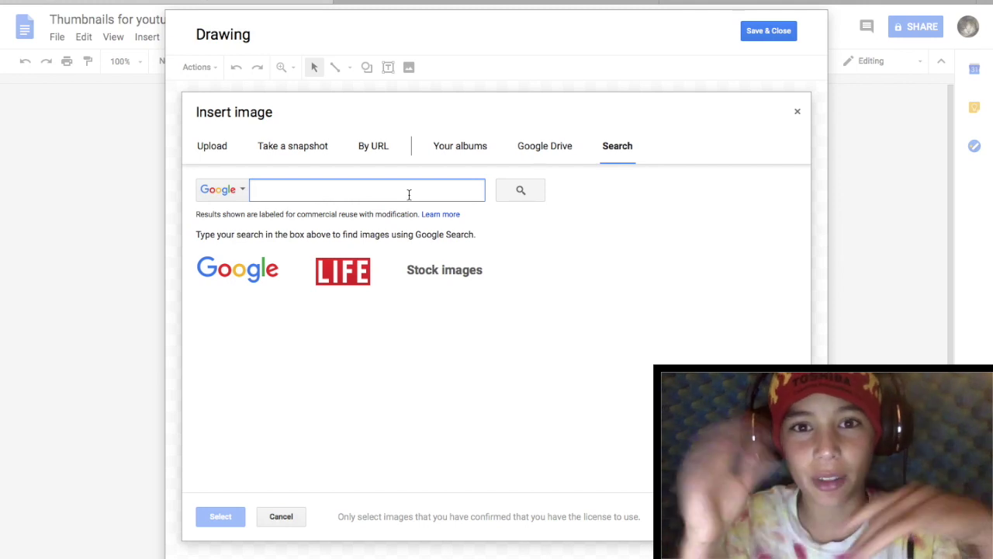
{"action": "type", "text": "gal"}
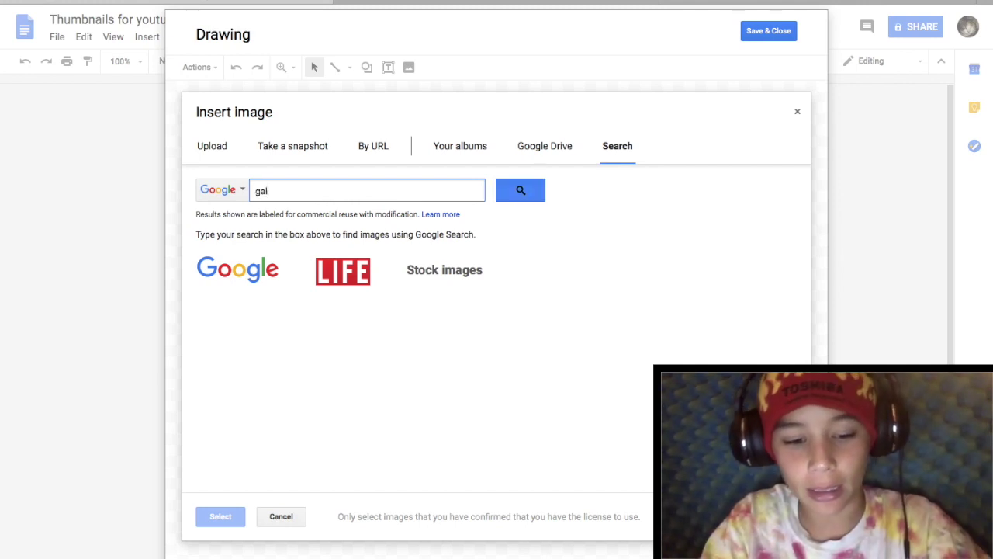
{"action": "type", "text": "ax"}
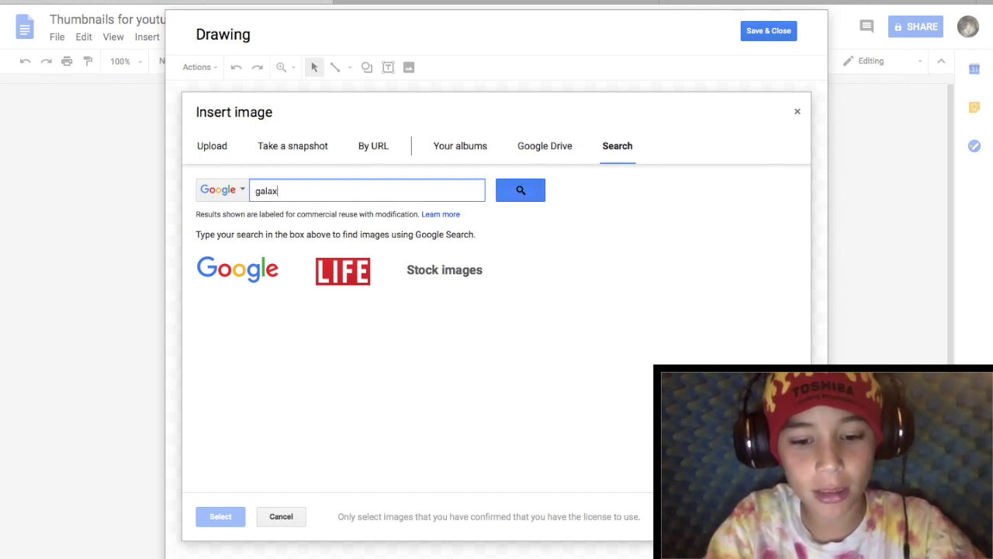
{"action": "type", "text": "y"}
{"action": "key", "text": "Return"}
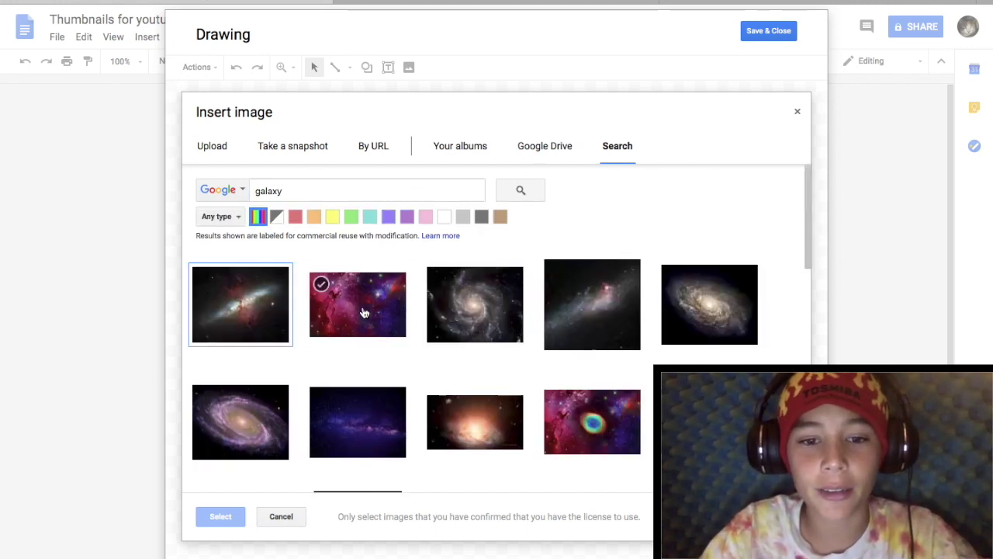
{"action": "left_click", "coordinate": [364, 312]}
{"action": "left_click", "coordinate": [215, 516]}
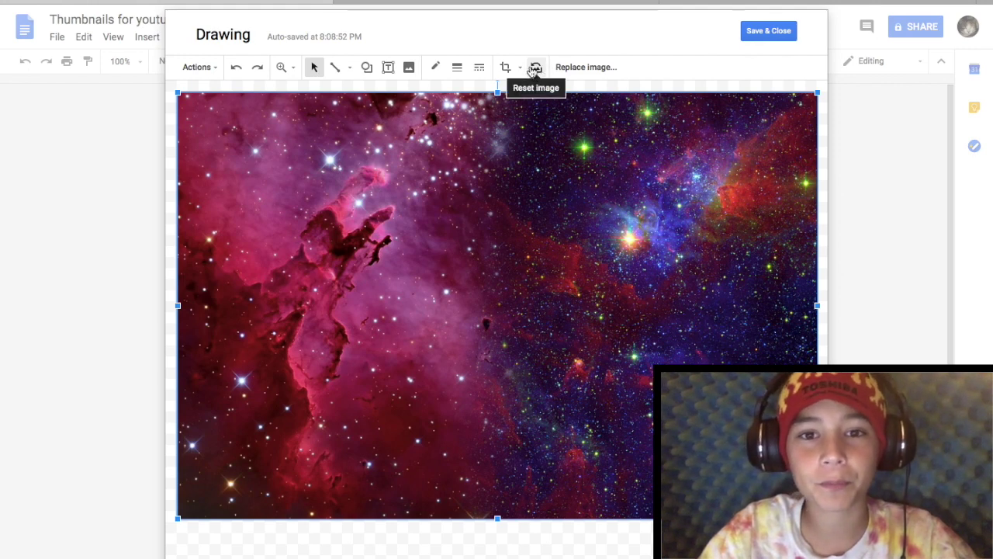
{"action": "left_click", "coordinate": [409, 67]}
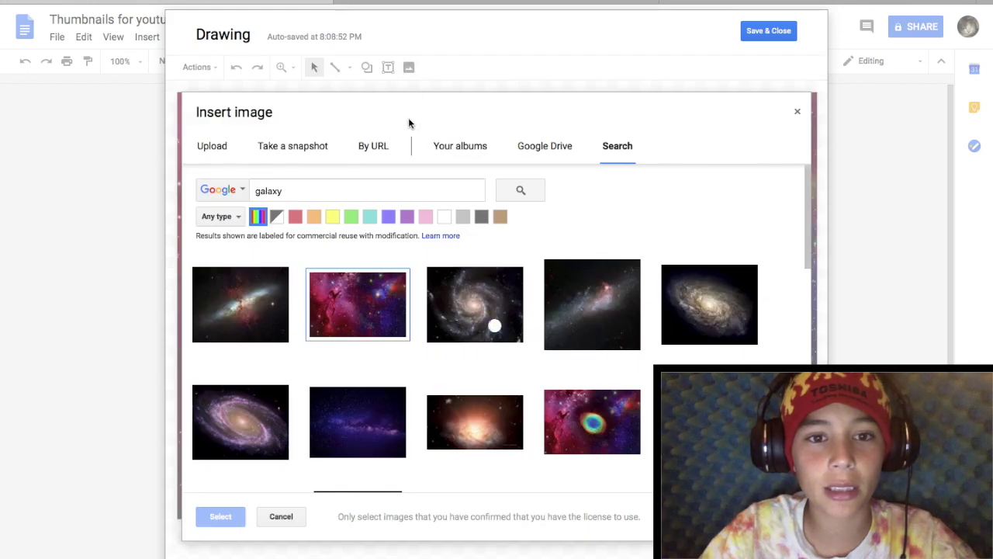
- Search images for 'cut out of astronauts' and scroll through the results
{"action": "left_click", "coordinate": [383, 193]}
{"action": "key", "text": "BackSpace"}
{"action": "key", "text": "BackSpace"}
{"action": "key", "text": "BackSpace"}
{"action": "key", "text": "BackSpace"}
{"action": "key", "text": "BackSpace"}
{"action": "key", "text": "BackSpace"}
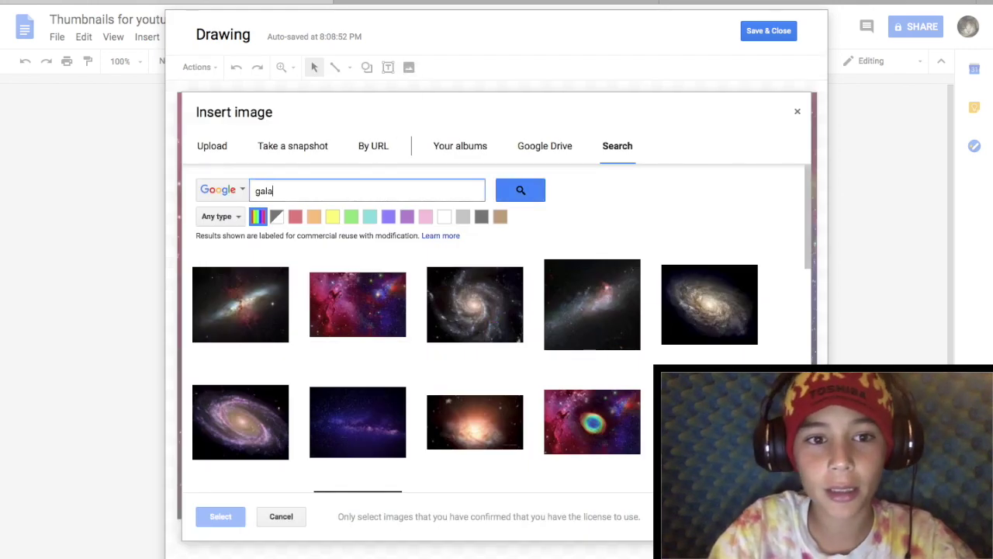
{"action": "type", "text": "cut out of ast"}
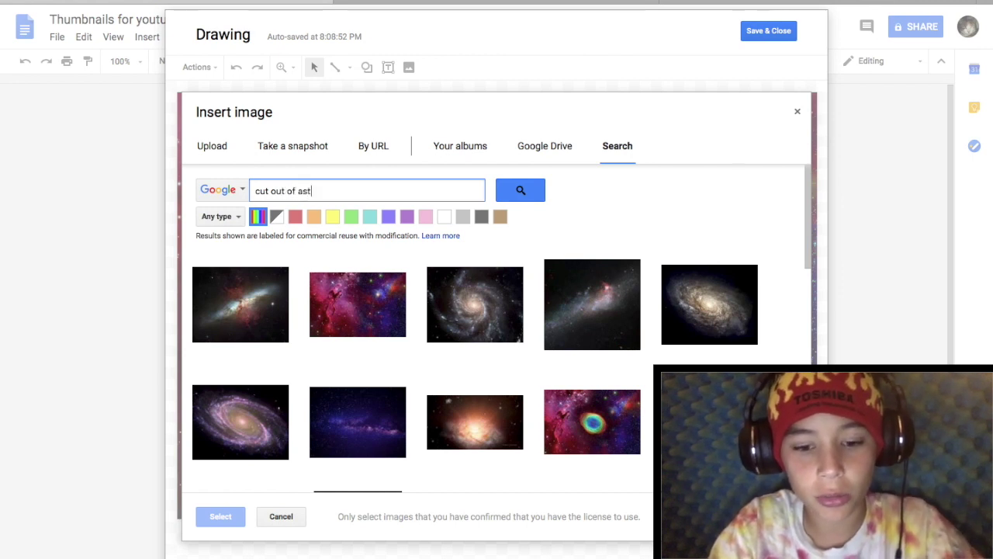
{"action": "type", "text": "ronauts"}
{"action": "key", "text": "Return"}
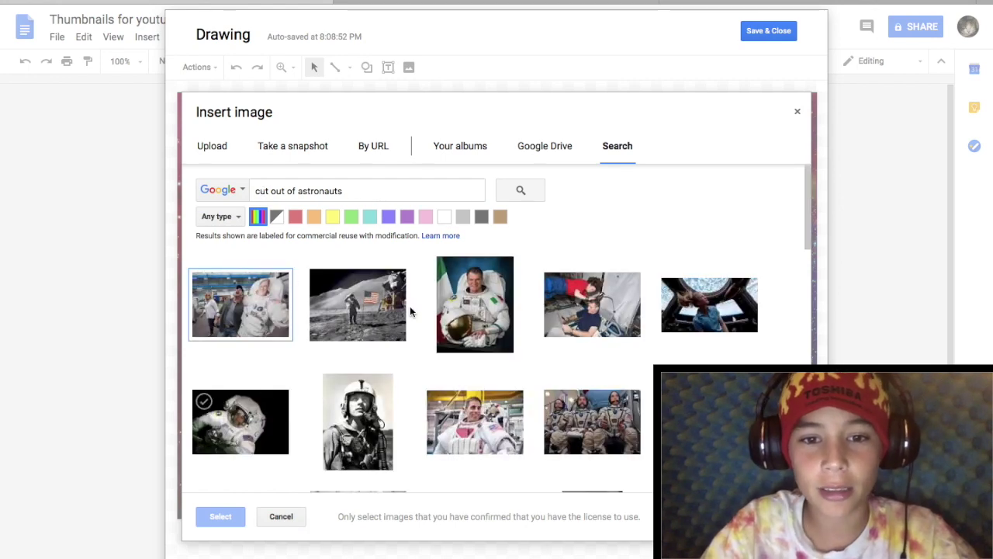
{"action": "scroll", "coordinate": [448, 280], "scroll_direction": "down", "scroll_amount": 1}
{"action": "scroll", "coordinate": [447, 280], "scroll_direction": "down", "scroll_amount": 5}
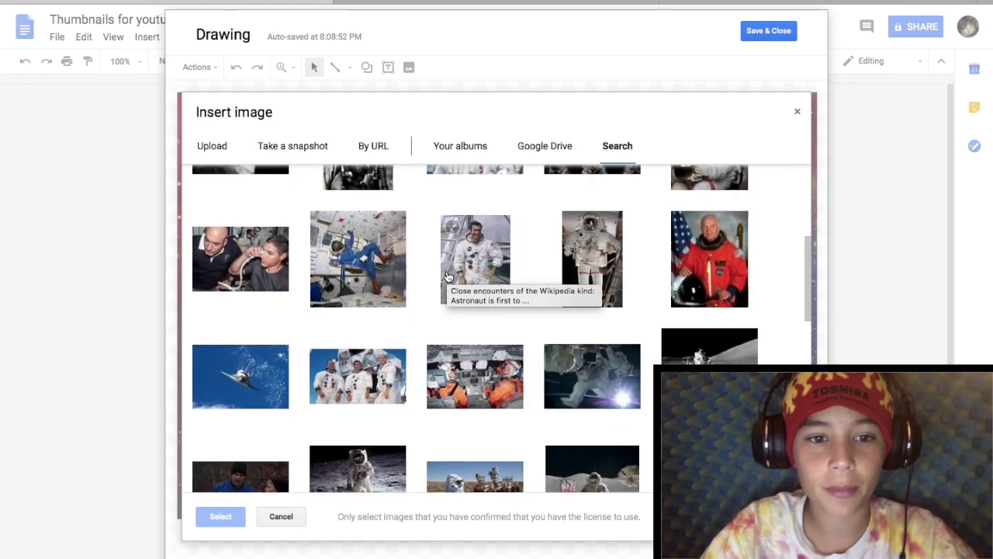
{"action": "scroll", "coordinate": [447, 279], "scroll_direction": "up", "scroll_amount": 6}
- Change the image search to 'astronauts' and browse the results
{"action": "left_click", "coordinate": [419, 186]}
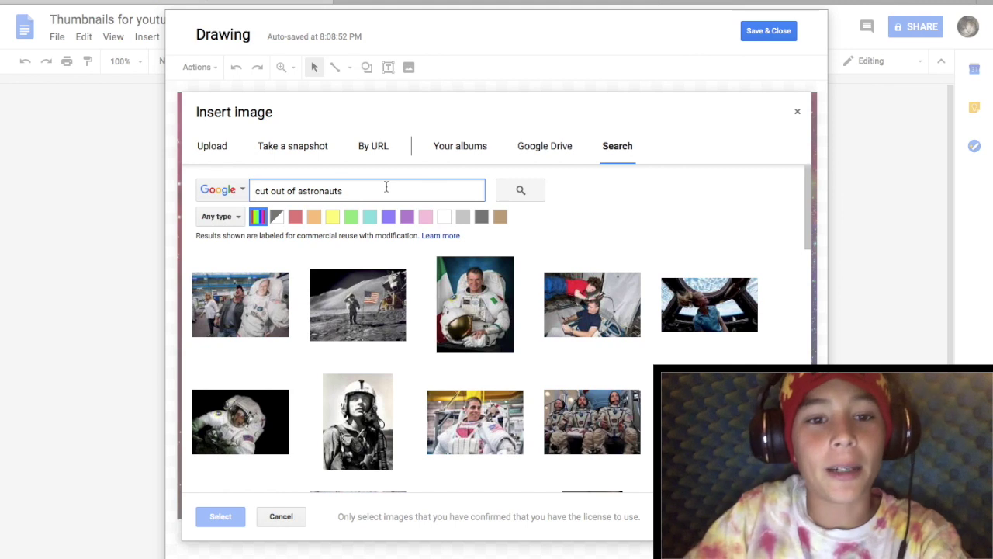
{"action": "key", "text": "BackSpace"}
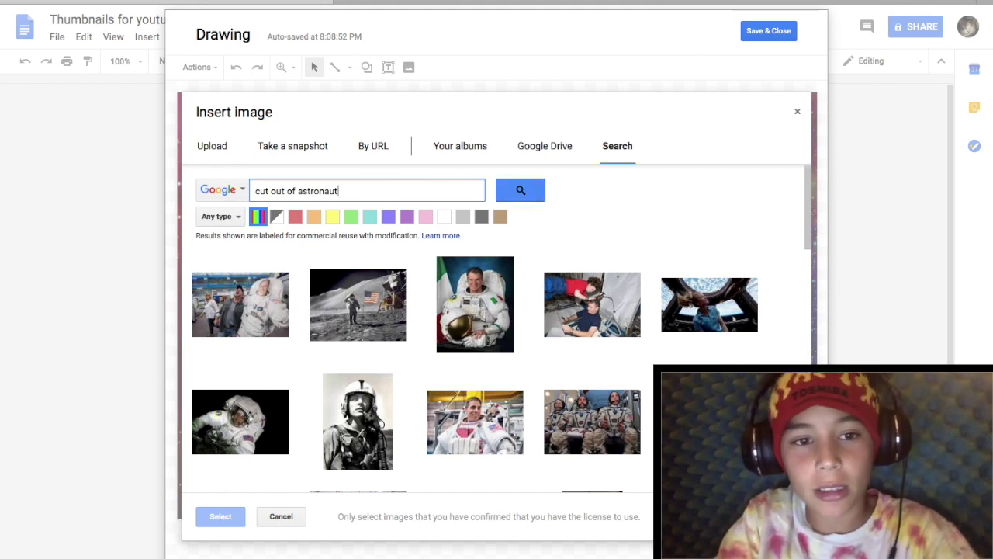
{"action": "key", "text": "BackSpace"}
{"action": "key", "text": "BackSpace"}
{"action": "key", "text": "BackSpace"}
{"action": "key", "text": "BackSpace"}
{"action": "key", "text": "BackSpace"}
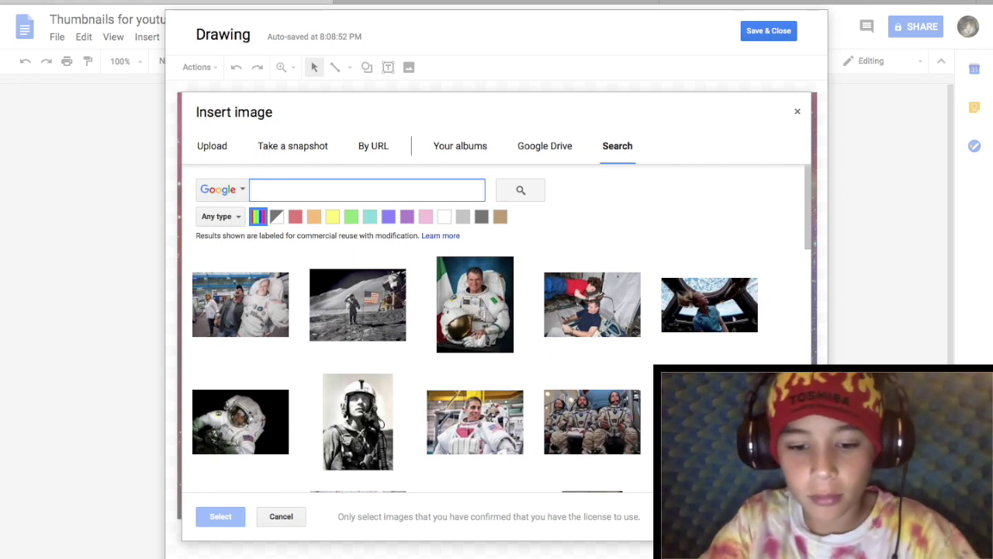
{"action": "type", "text": "astronauts"}
{"action": "key", "text": "Return"}
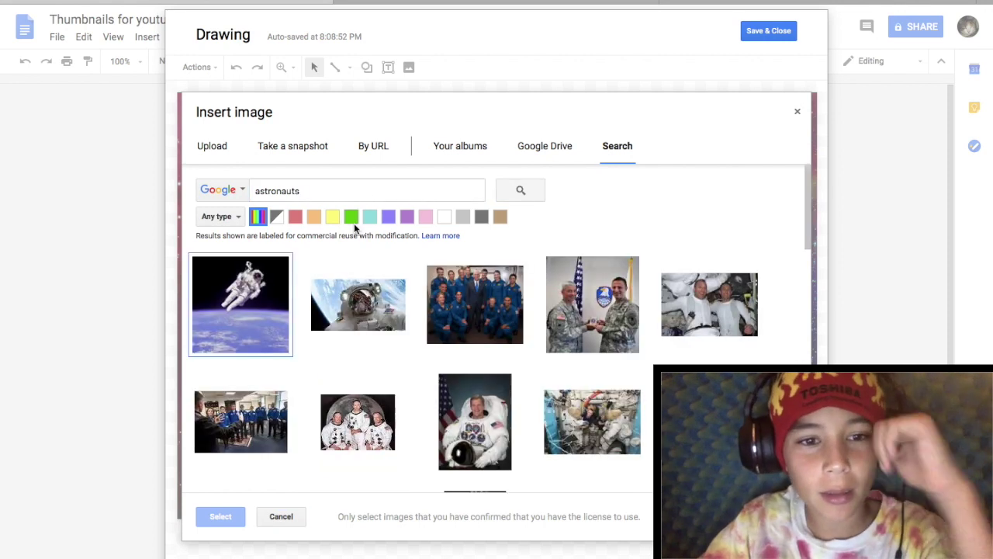
{"action": "mouse_move", "coordinate": [280, 301]}
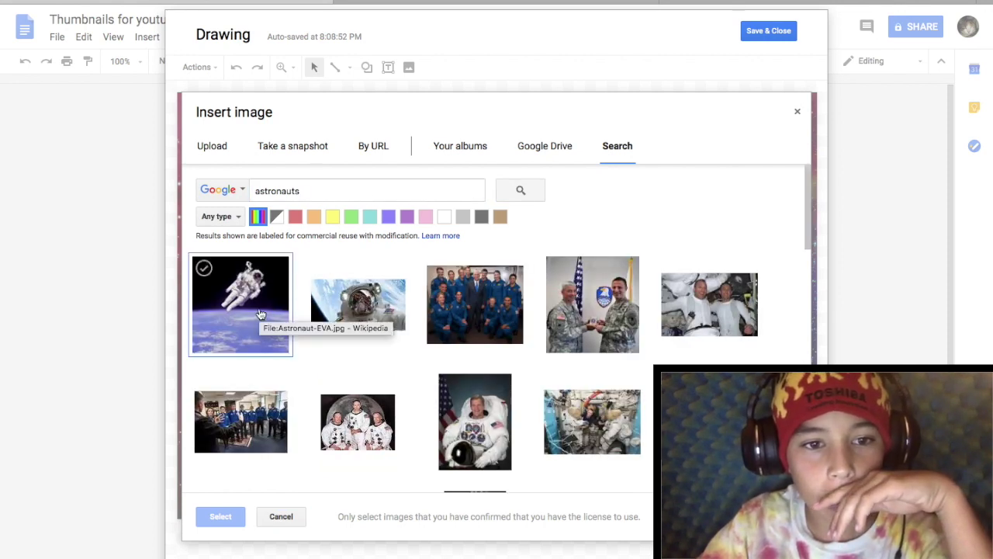
{"action": "scroll", "coordinate": [513, 302], "scroll_direction": "down", "scroll_amount": 5}
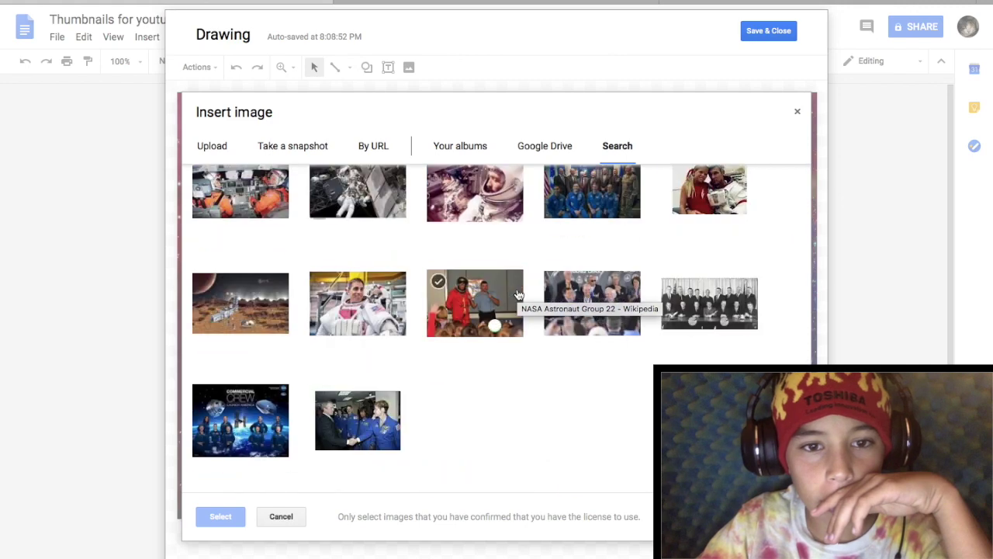
{"action": "scroll", "coordinate": [517, 295], "scroll_direction": "up", "scroll_amount": 5}
{"action": "scroll", "coordinate": [422, 191], "scroll_direction": "up", "scroll_amount": 2}
- Search 'cut out of panda' and pick the lying-down cartoon panda
{"action": "left_click", "coordinate": [377, 191]}
{"action": "key", "text": "BackSpace"}
{"action": "key", "text": "BackSpace"}
{"action": "key", "text": "BackSpace"}
{"action": "type", "text": "cut o"}
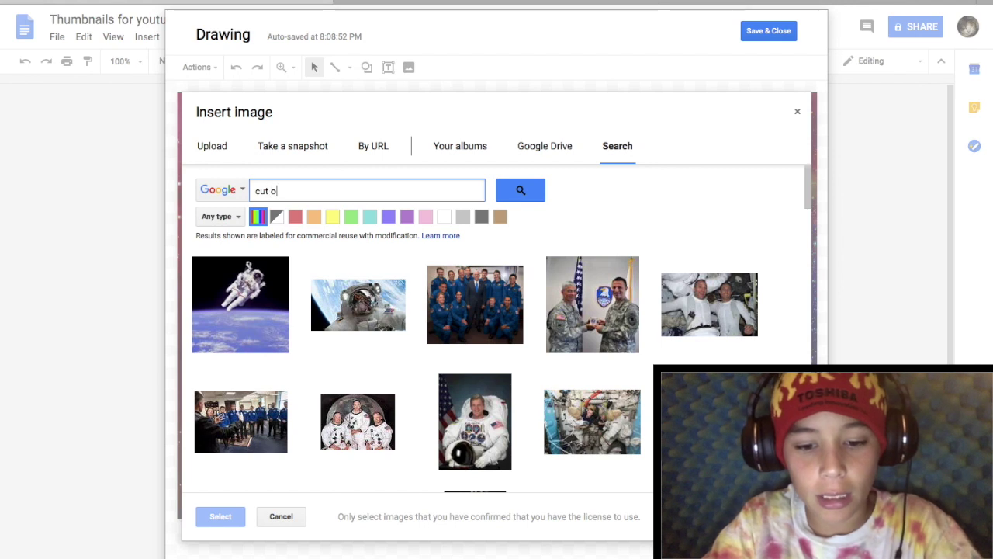
{"action": "type", "text": "ut of panda"}
{"action": "key", "text": "Return"}
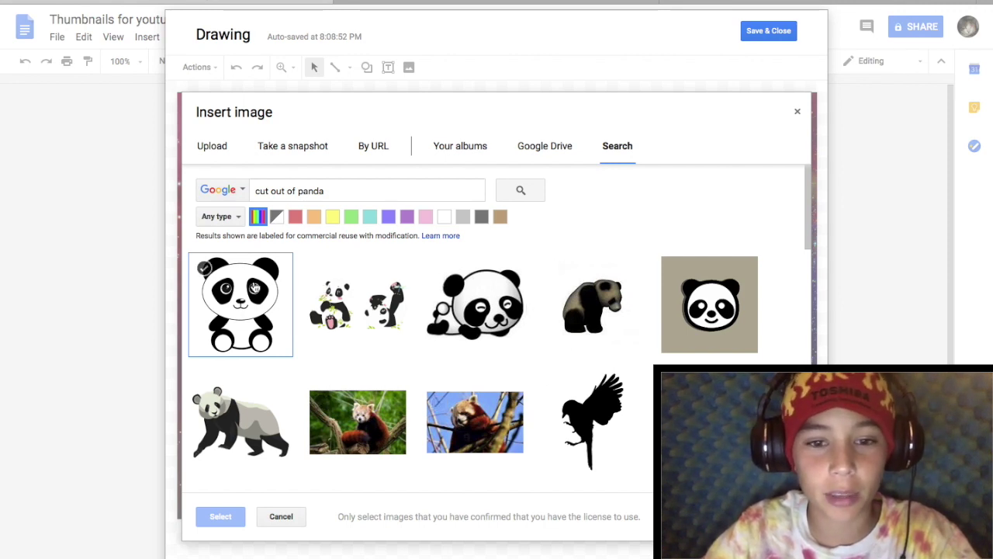
{"action": "left_click", "coordinate": [452, 309]}
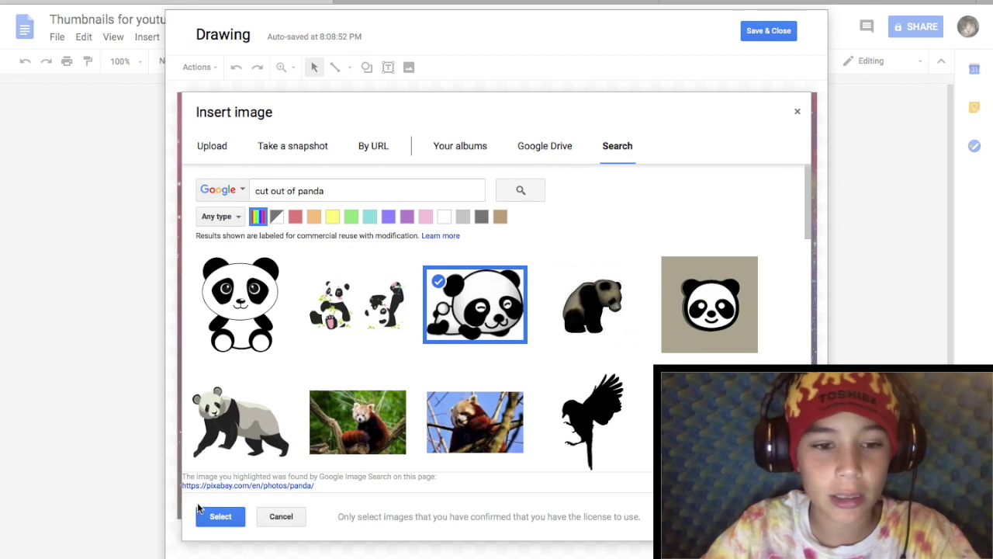
- Insert the lying cartoon panda, shrink it small and place it left of centre
{"action": "left_click", "coordinate": [204, 516]}
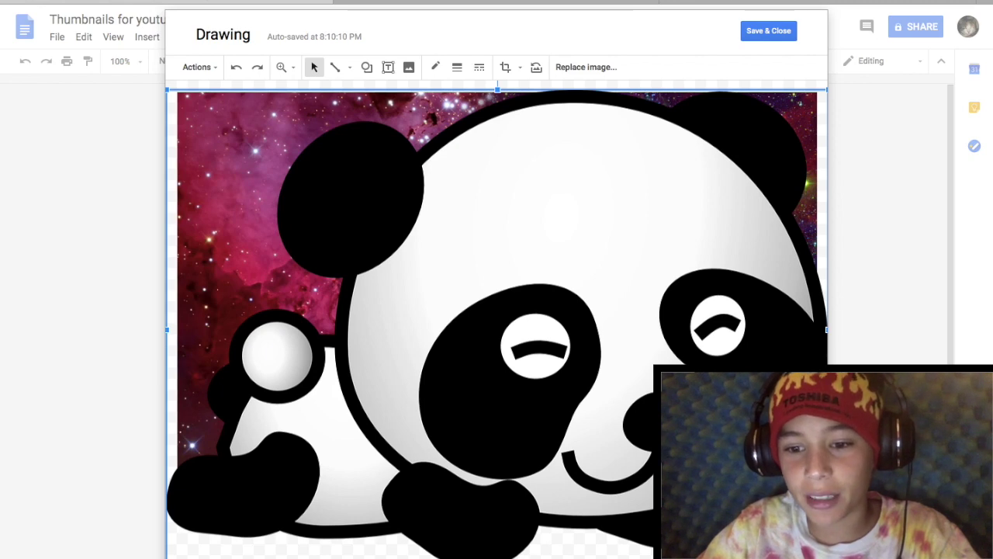
{"action": "left_click_drag", "start_coordinate": [827, 556], "coordinate": [537, 304]}
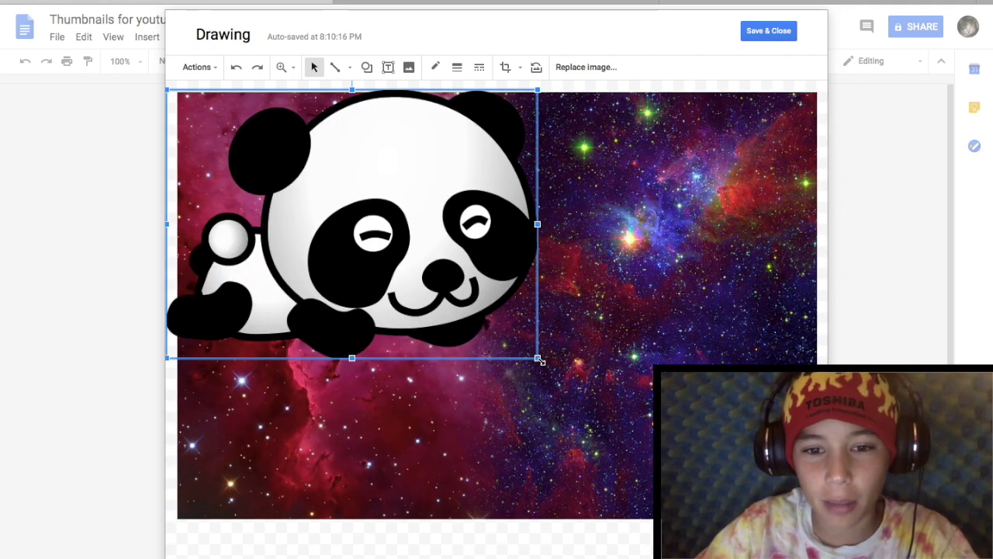
{"action": "left_click_drag", "start_coordinate": [539, 359], "coordinate": [289, 177]}
{"action": "left_click_drag", "start_coordinate": [233, 138], "coordinate": [384, 269]}
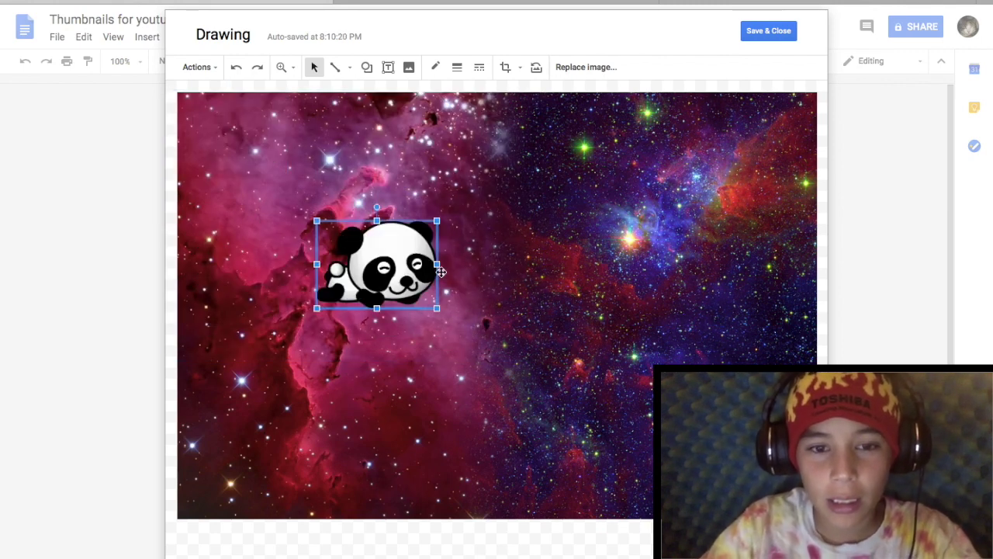
{"action": "left_click", "coordinate": [423, 213]}
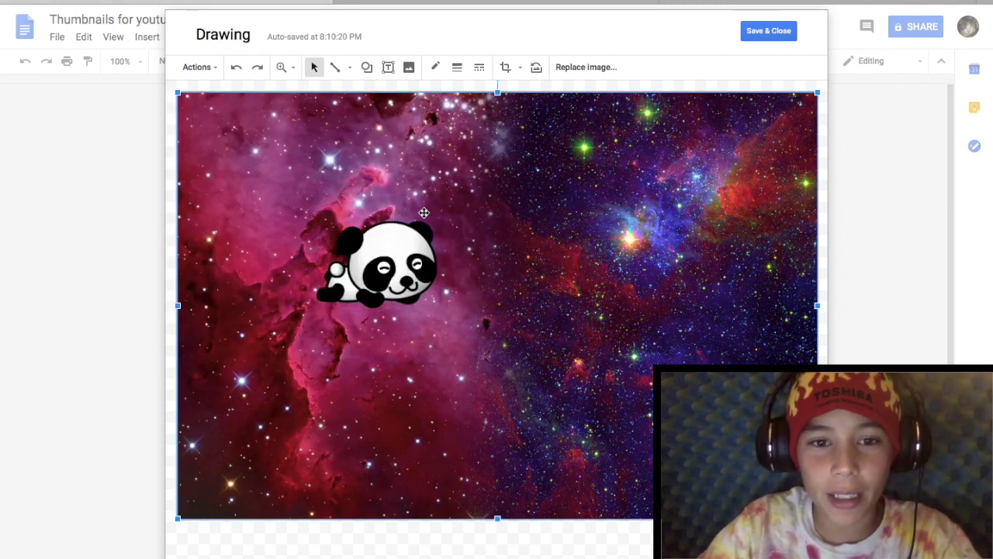
{"action": "left_click", "coordinate": [388, 67]}
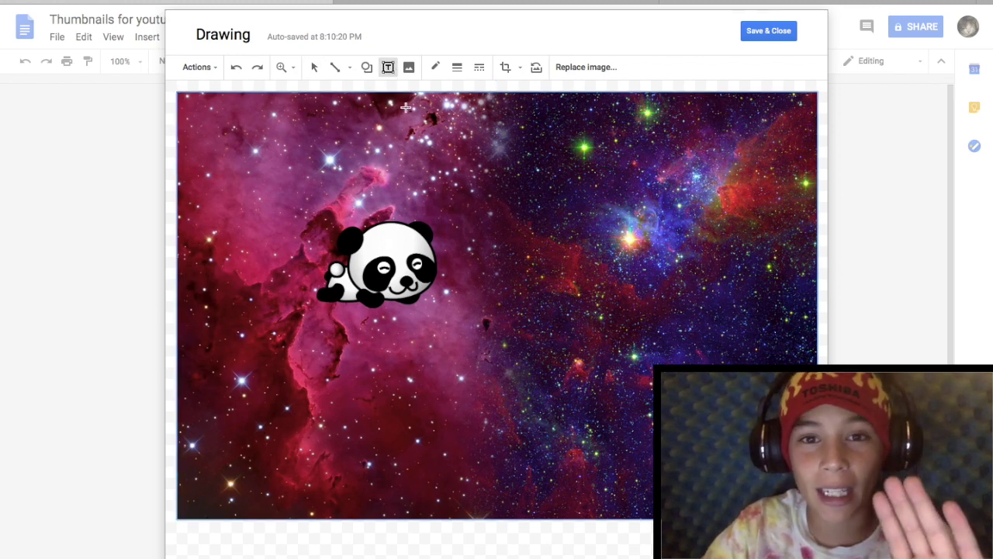
- Draw a text box across the top of the galaxy set to Impact, size 36, cyan
{"action": "left_click_drag", "start_coordinate": [381, 104], "coordinate": [754, 222]}
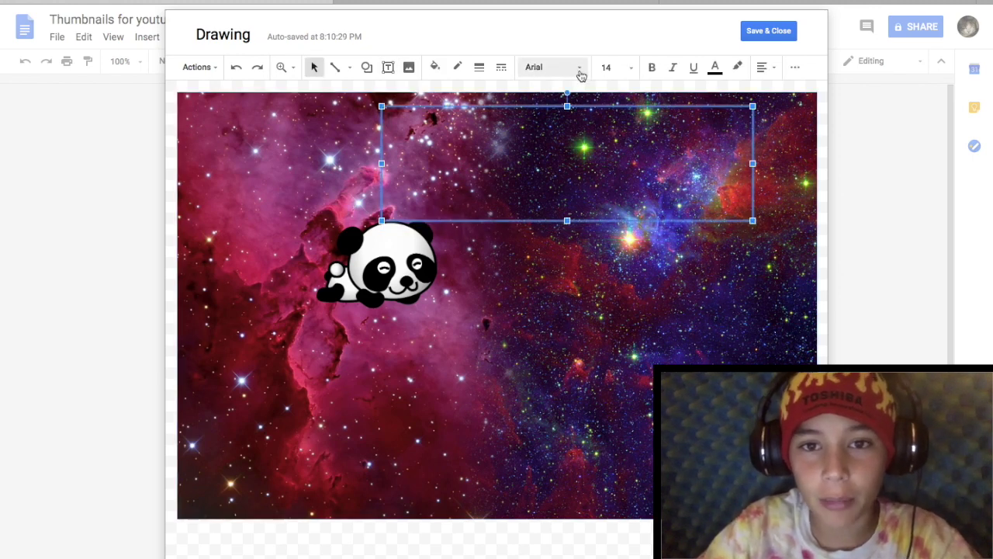
{"action": "left_click", "coordinate": [635, 68]}
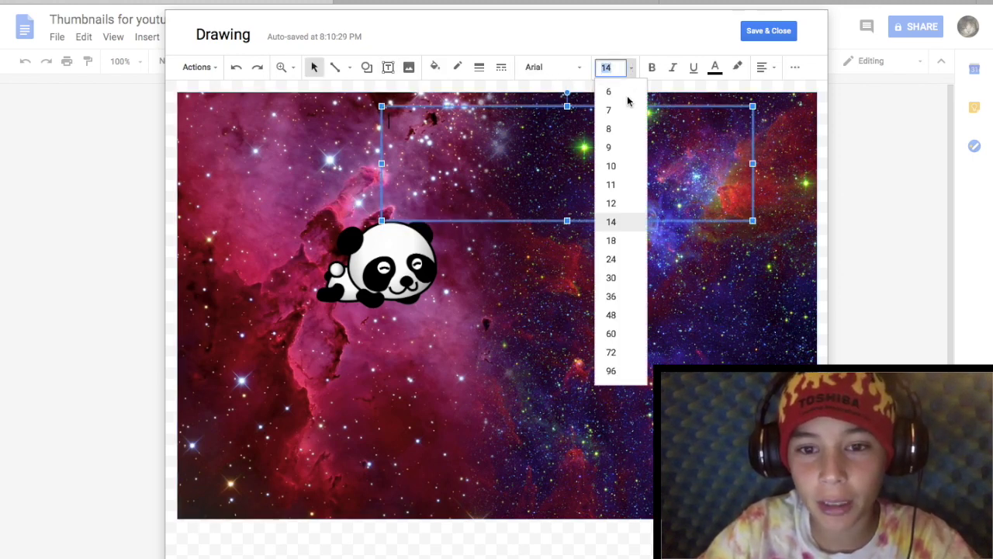
{"action": "left_click", "coordinate": [616, 296]}
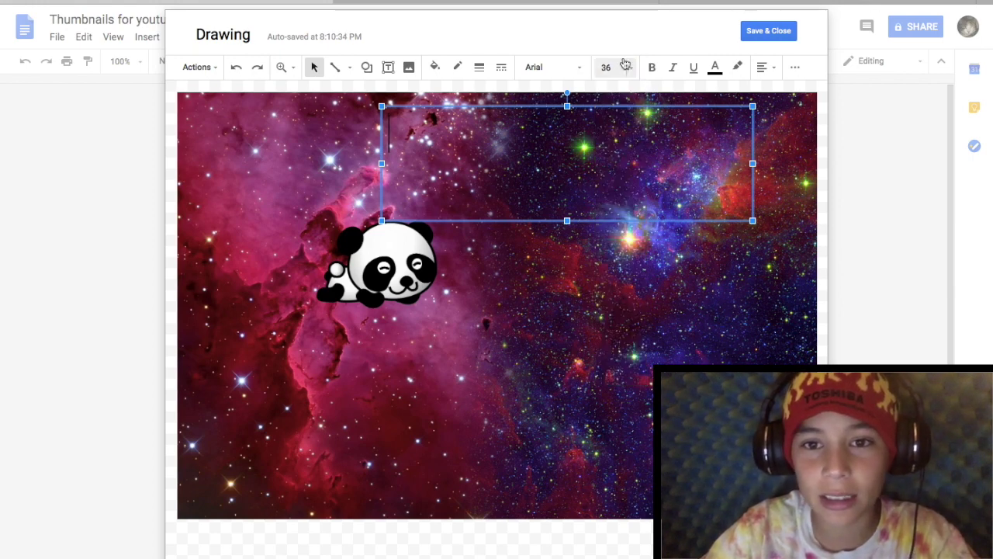
{"action": "left_click", "coordinate": [716, 69]}
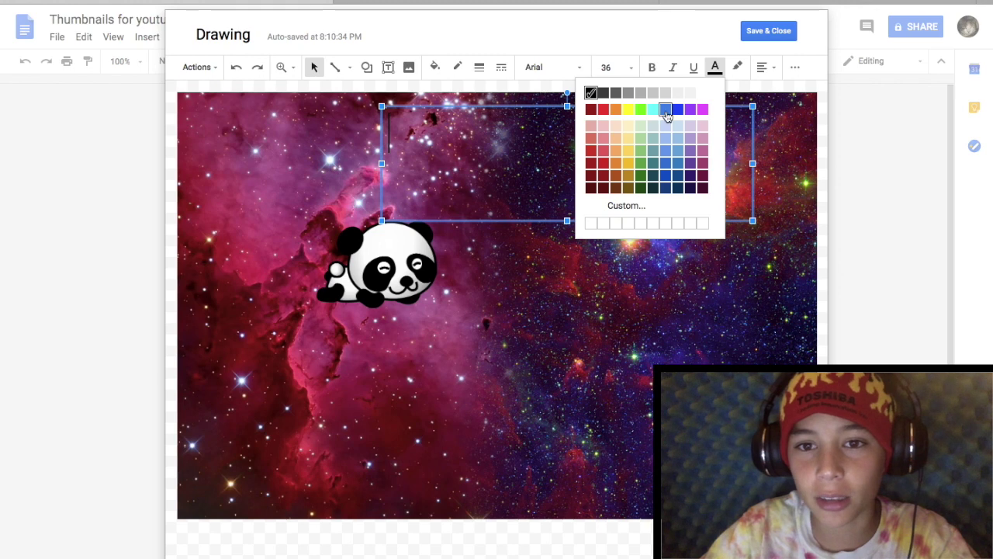
{"action": "left_click", "coordinate": [644, 111]}
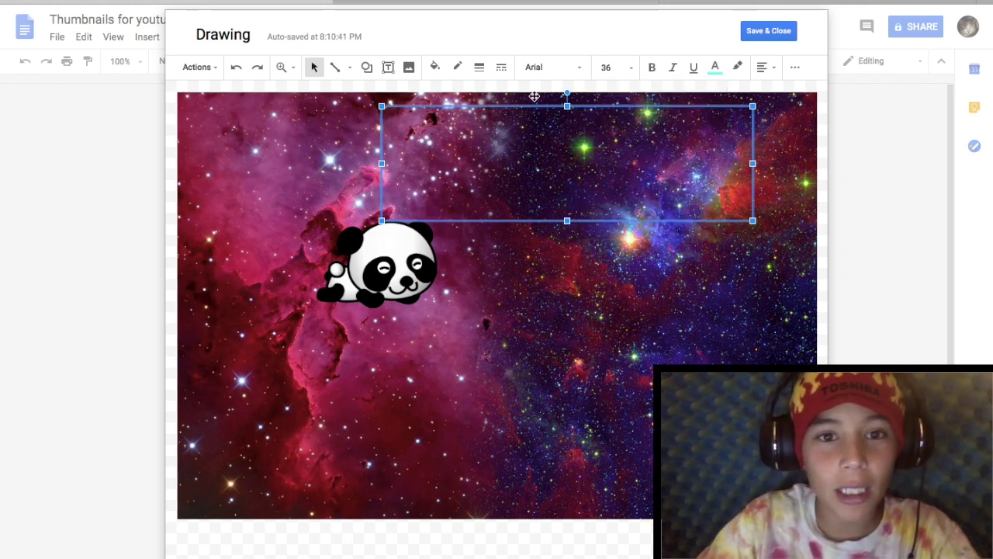
{"action": "left_click", "coordinate": [536, 68]}
{"action": "left_click", "coordinate": [552, 119]}
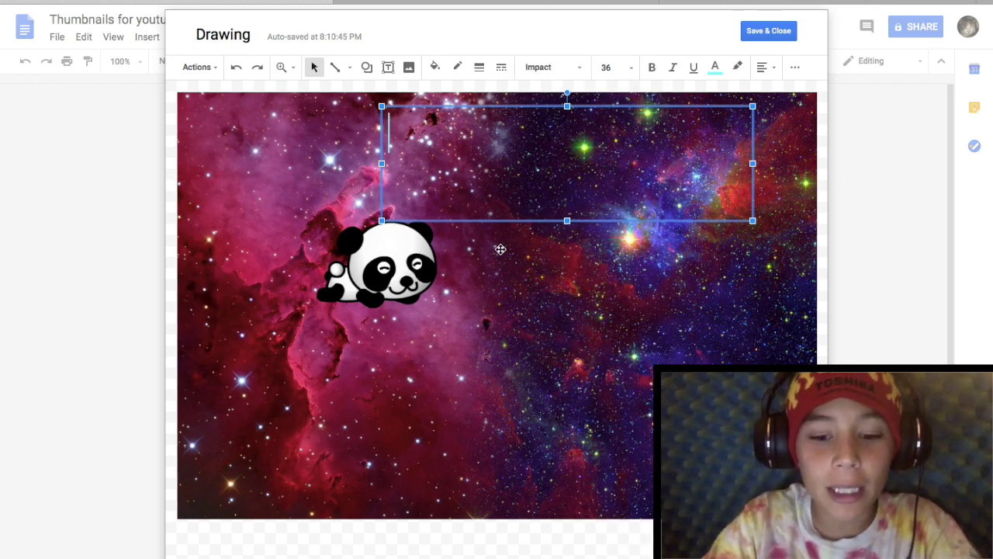
- Type the title 'SPACE PANDA!!!!!' and trim the text box to fit it
{"action": "type", "text": "SPA"}
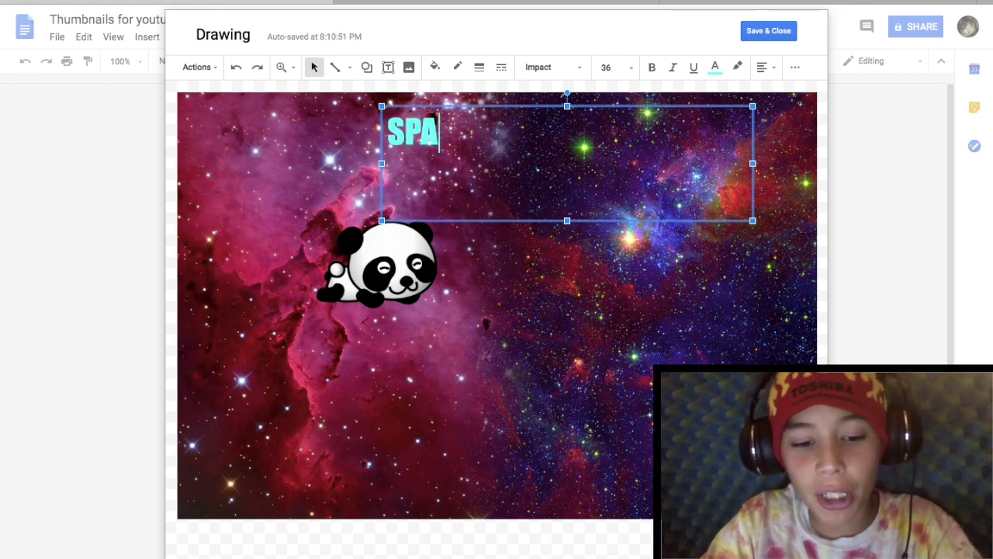
{"action": "type", "text": "CE PANDA"}
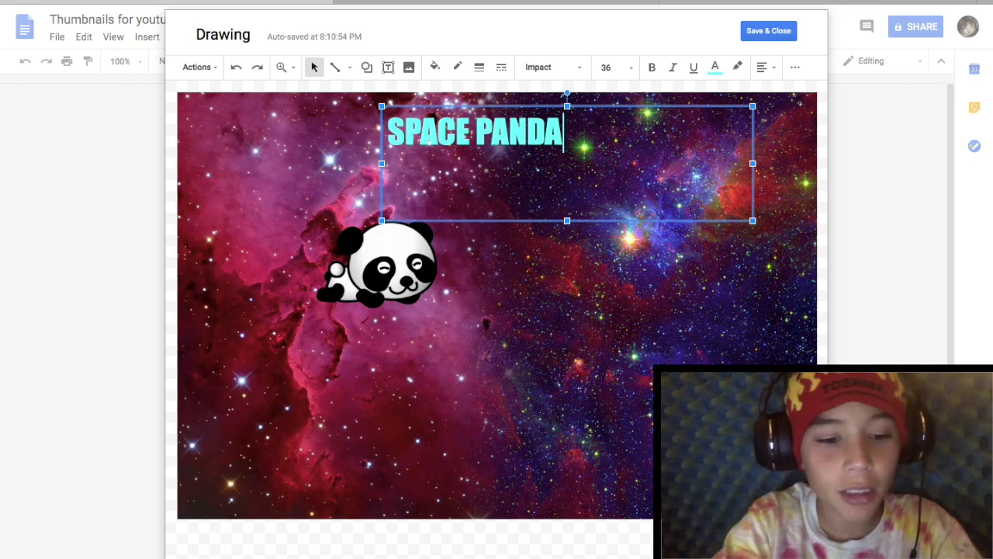
{"action": "type", "text": "D!!!!!"}
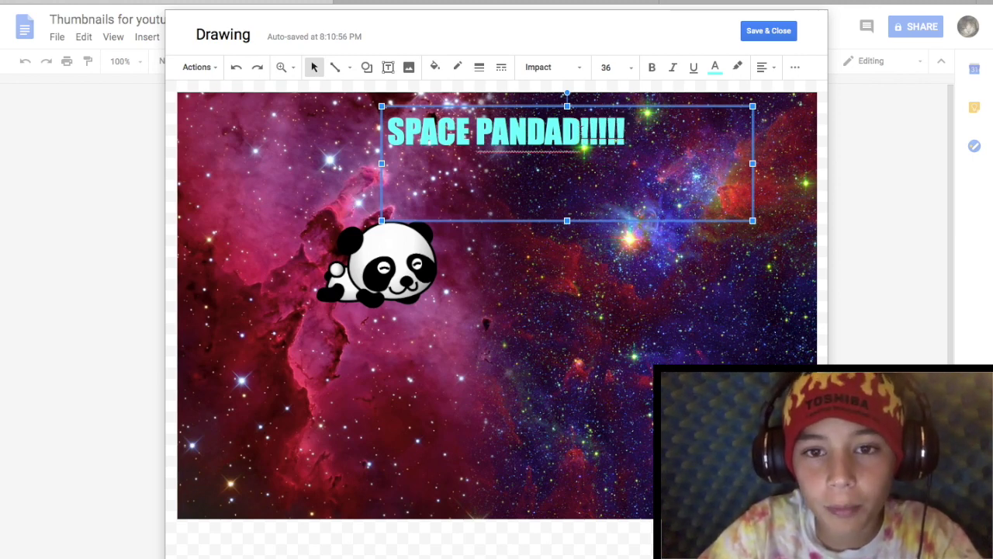
{"action": "key", "text": "BackSpace"}
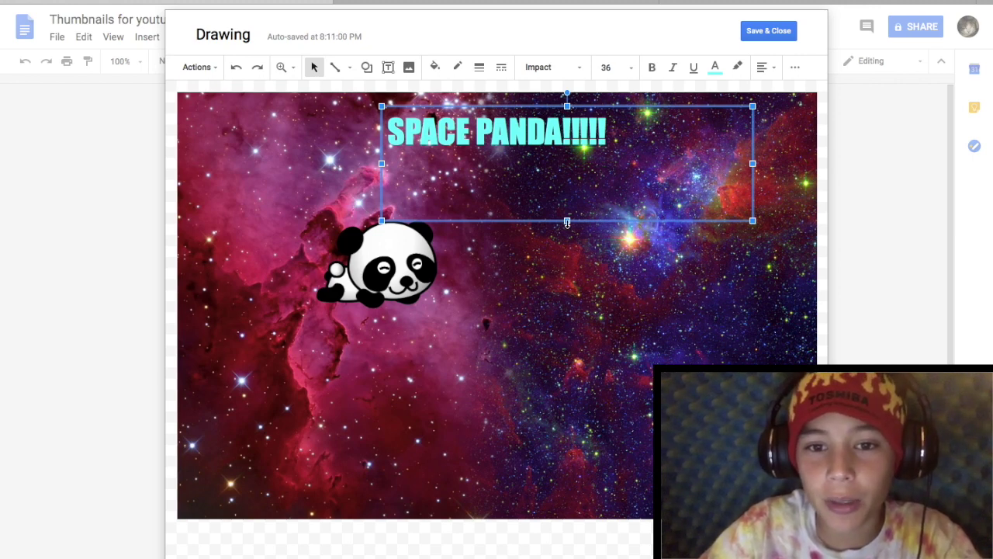
{"action": "left_click_drag", "start_coordinate": [563, 155], "coordinate": [564, 153]}
{"action": "left_click_drag", "start_coordinate": [751, 130], "coordinate": [617, 140]}
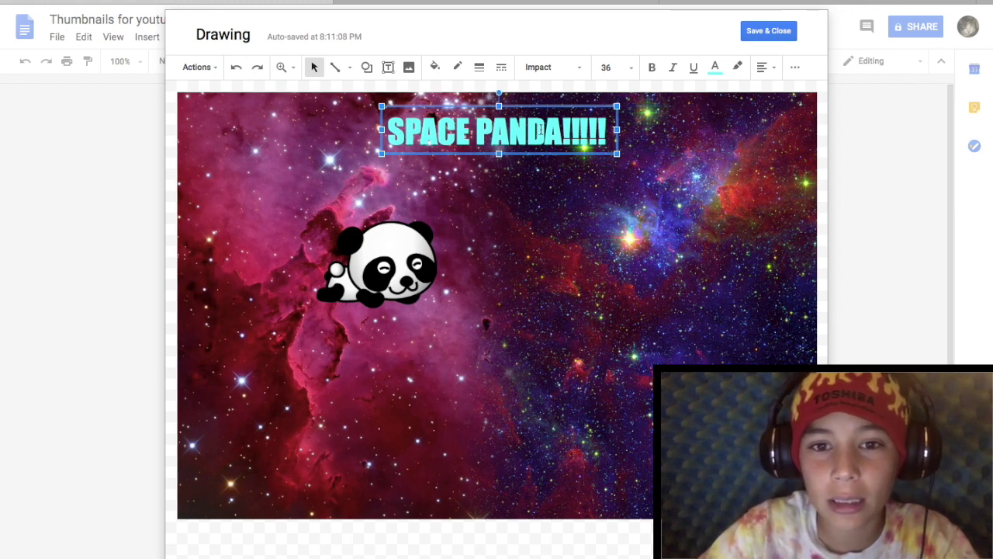
{"action": "left_click", "coordinate": [595, 180]}
- Drag the 'SPACE PANDA!!!!!' title down so it sits just below the panda
{"action": "left_click", "coordinate": [571, 136]}
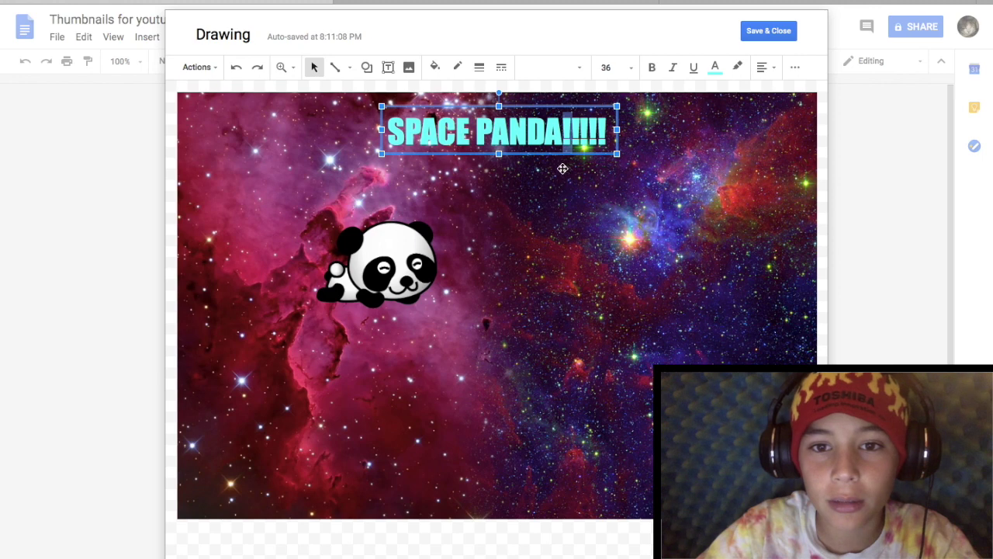
{"action": "left_click", "coordinate": [626, 187]}
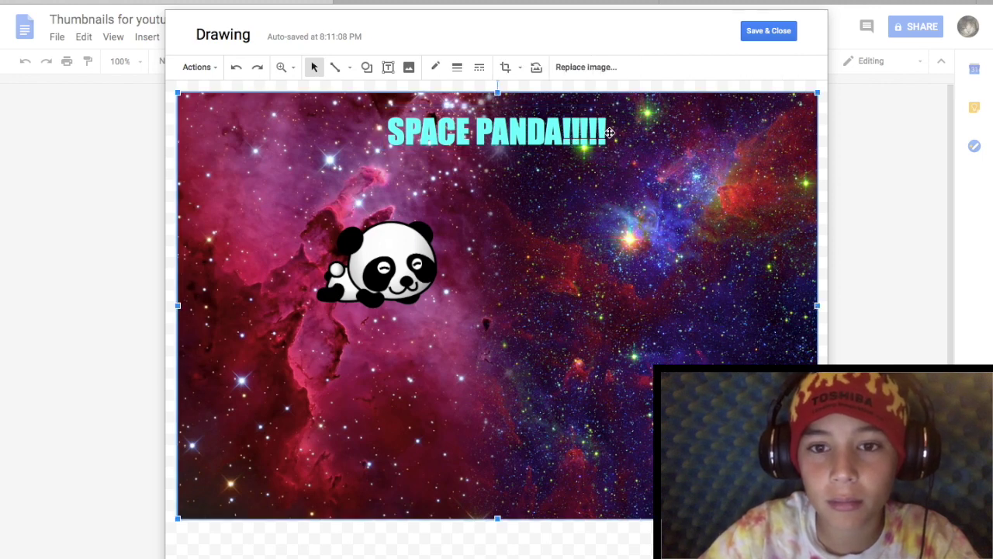
{"action": "left_click_drag", "start_coordinate": [614, 132], "coordinate": [663, 232]}
{"action": "left_click", "coordinate": [652, 285]}
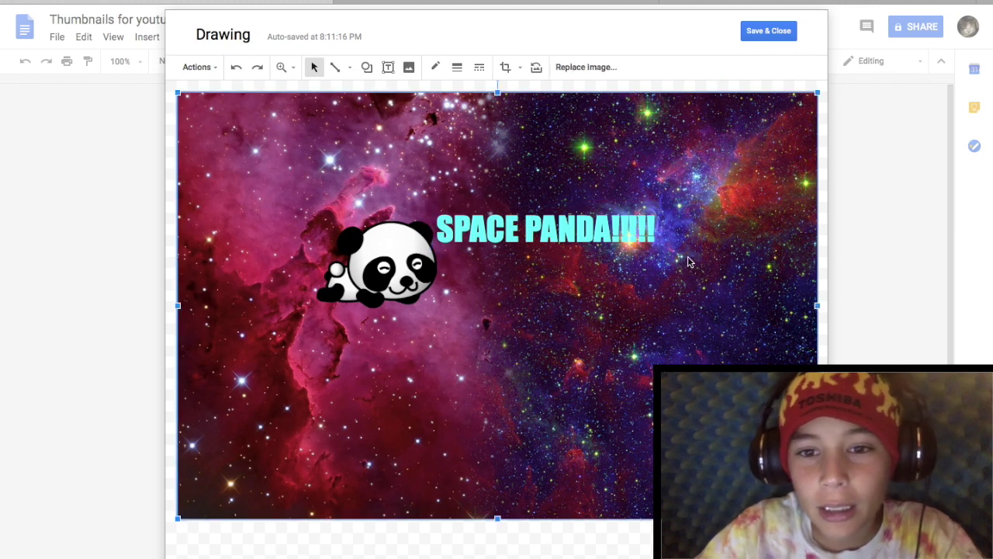
{"action": "left_click_drag", "start_coordinate": [615, 252], "coordinate": [468, 369]}
{"action": "left_click", "coordinate": [504, 395]}
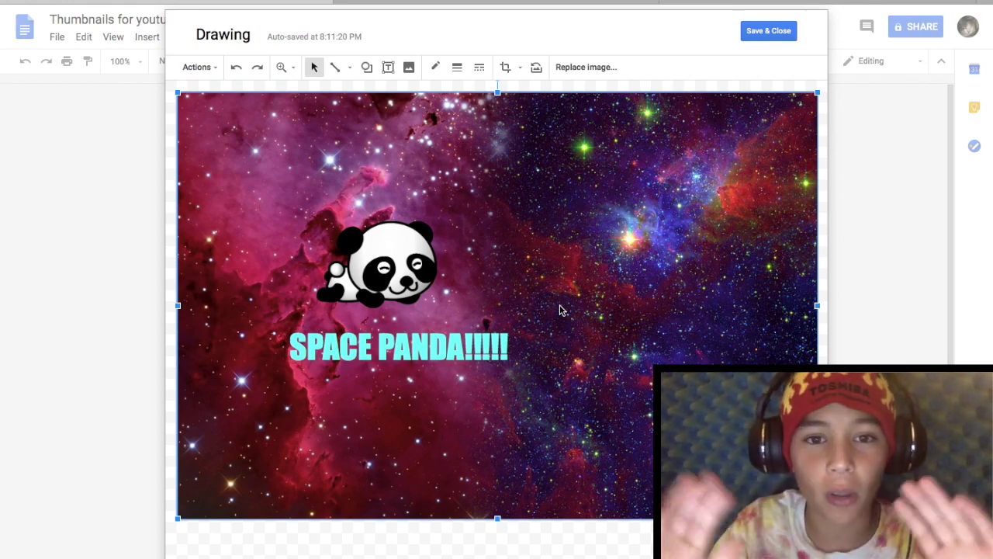
{"action": "left_click", "coordinate": [366, 67]}
{"action": "mouse_move", "coordinate": [434, 106]}
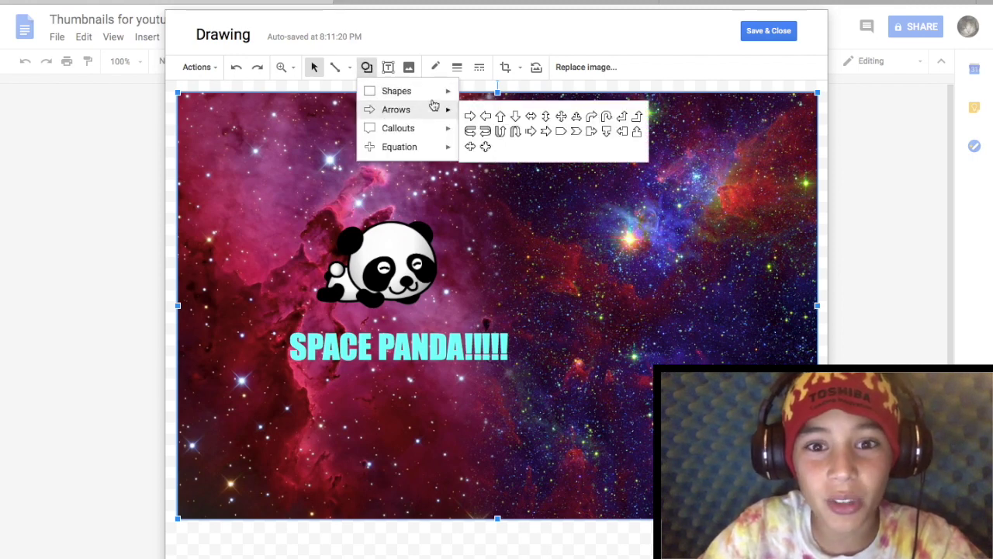
- Draw a light-blue arrow shape pointing at the panda
{"action": "left_click", "coordinate": [484, 115]}
{"action": "left_click_drag", "start_coordinate": [478, 230], "coordinate": [578, 293]}
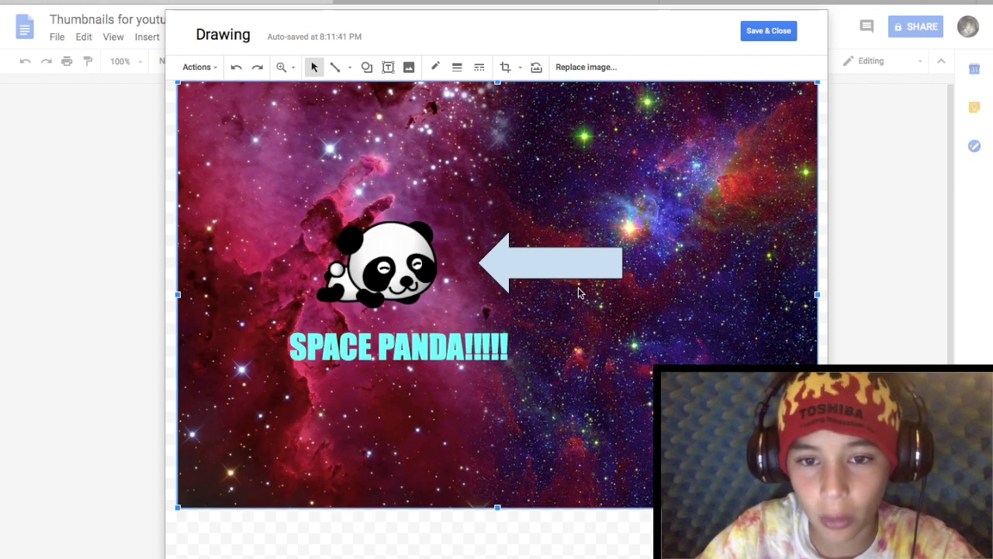
{"action": "left_click", "coordinate": [575, 282]}
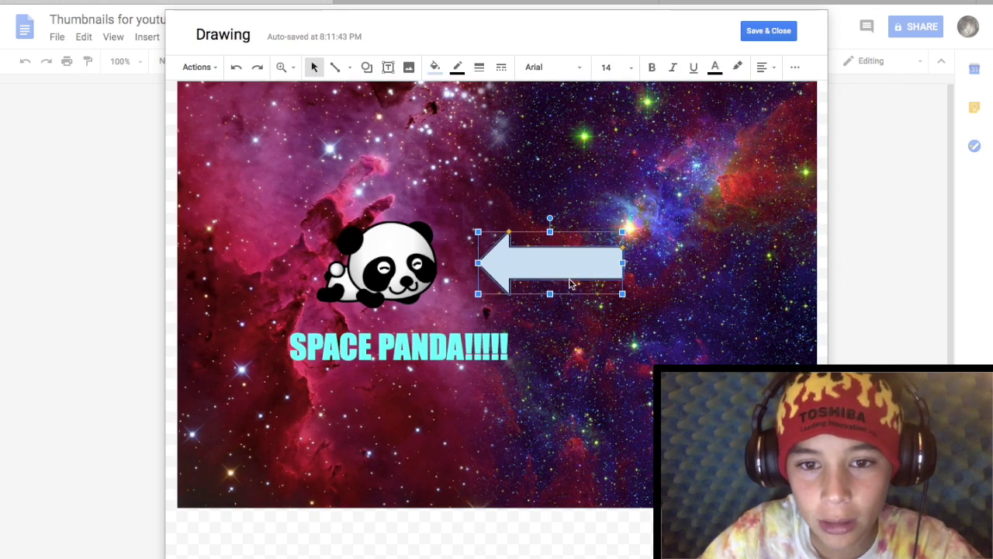
- Re-centre the space background image and move the arrow left toward the panda
{"action": "left_click", "coordinate": [572, 287]}
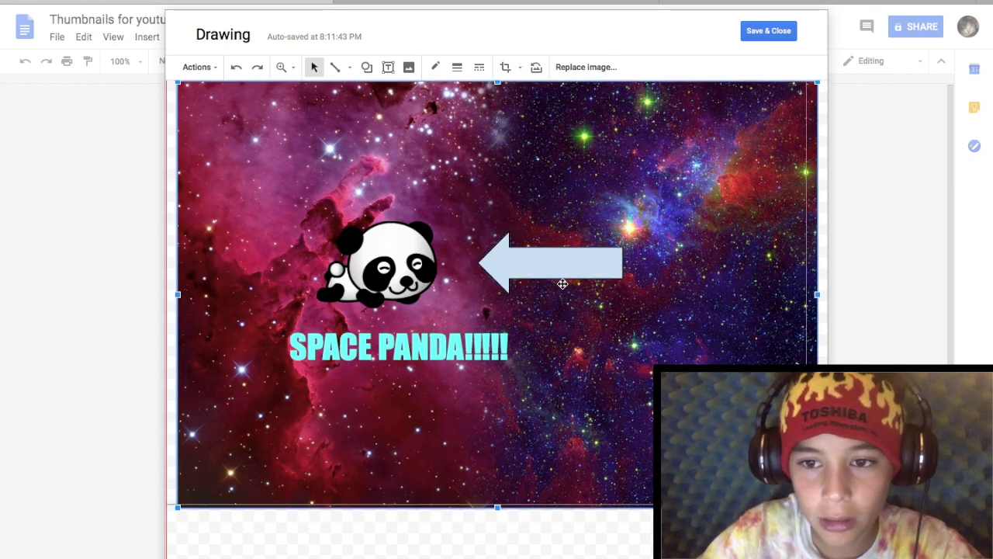
{"action": "left_click_drag", "start_coordinate": [607, 287], "coordinate": [603, 284]}
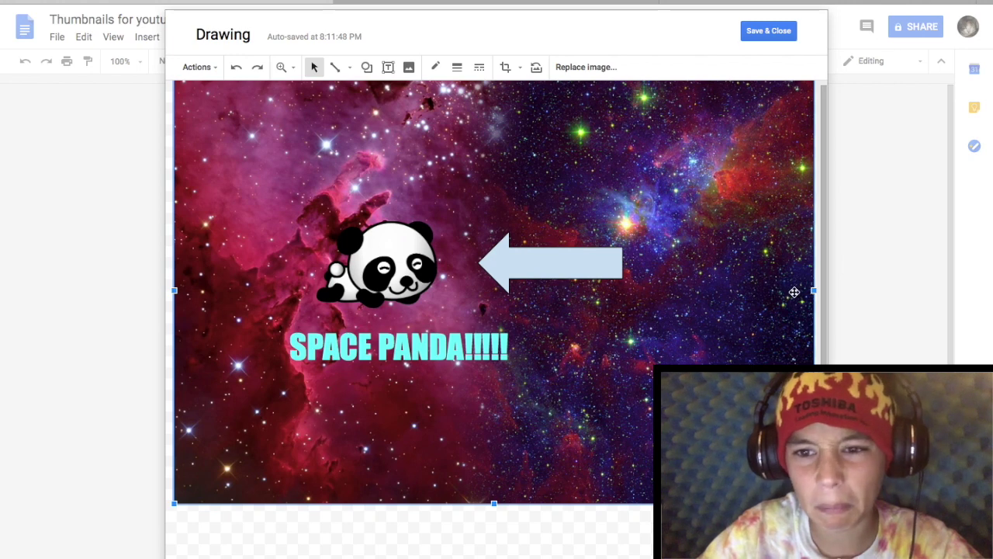
{"action": "mouse_move", "coordinate": [762, 314]}
{"action": "left_mouse_down"}
{"action": "mouse_move", "coordinate": [774, 313]}
{"action": "mouse_move", "coordinate": [763, 318]}
{"action": "left_mouse_up"}
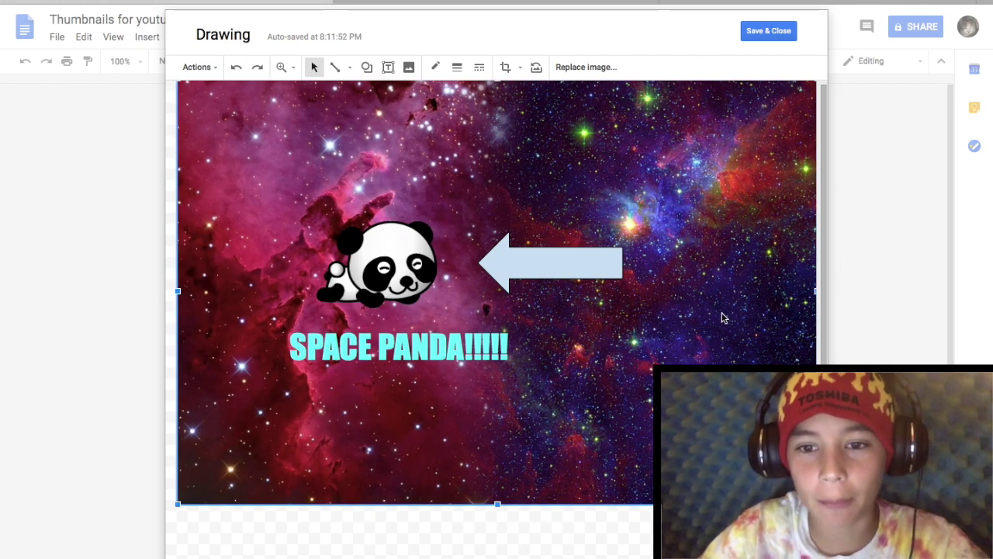
{"action": "left_click", "coordinate": [574, 272]}
{"action": "left_click_drag", "start_coordinate": [565, 271], "coordinate": [532, 271]}
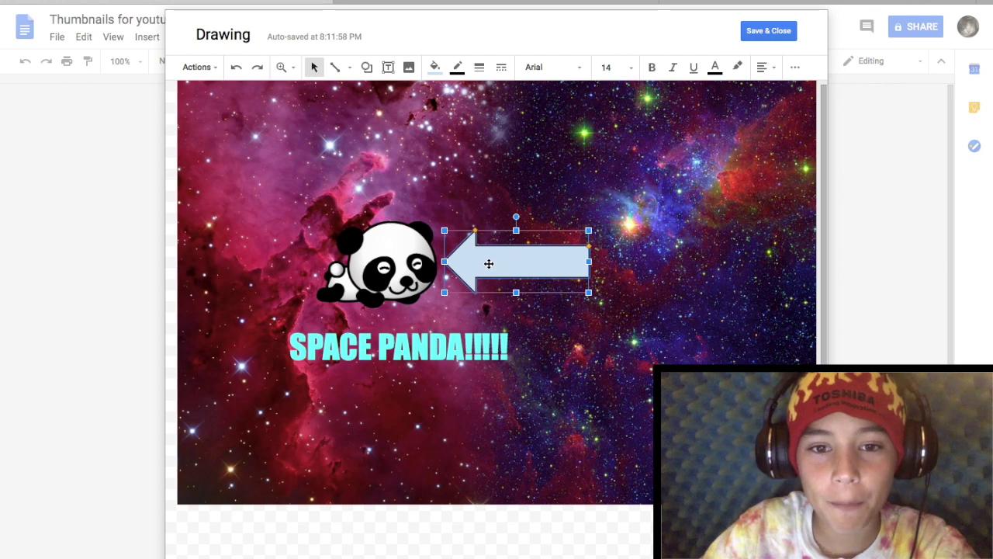
- Fill the arrow white and write 'wow' inside it in Impact
{"action": "left_click", "coordinate": [434, 66]}
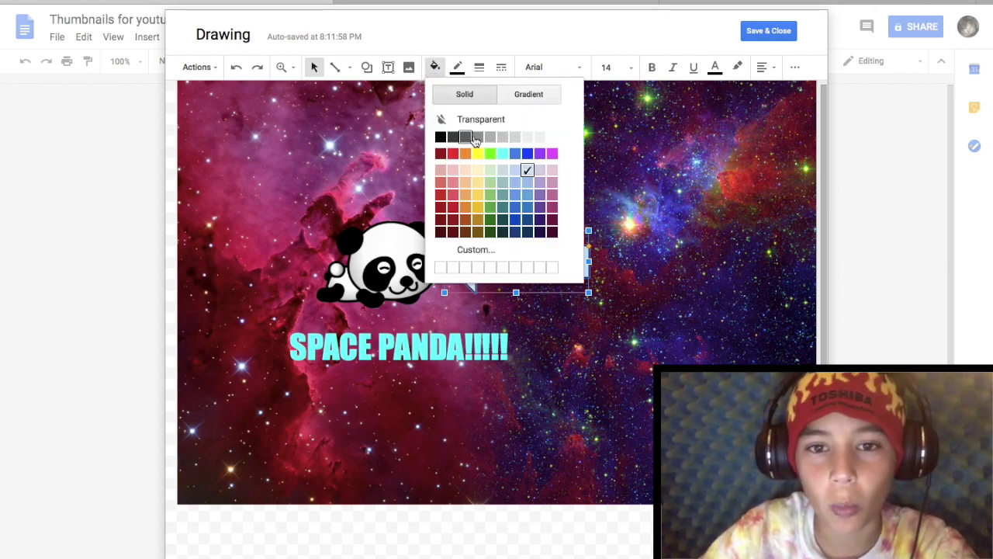
{"action": "left_click", "coordinate": [554, 135]}
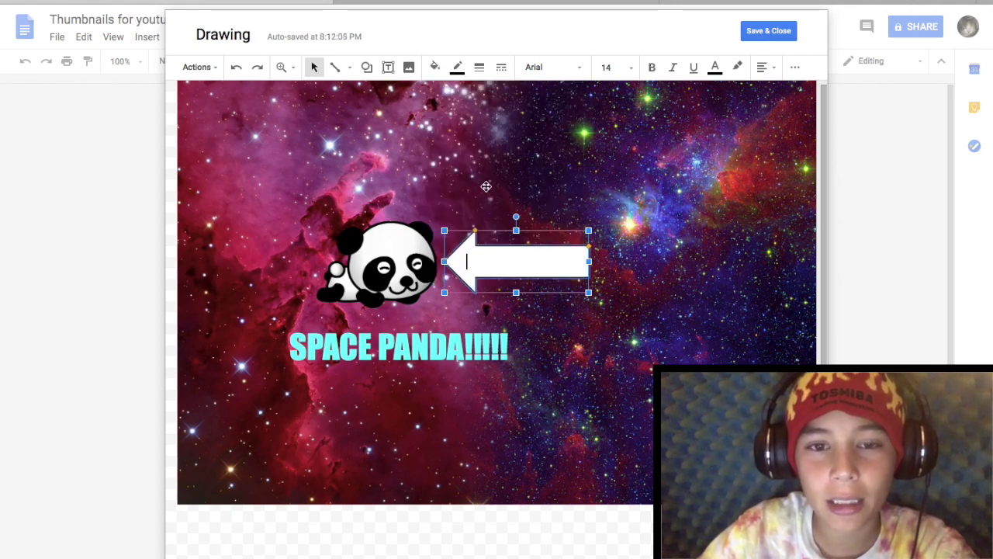
{"action": "left_click", "coordinate": [578, 69]}
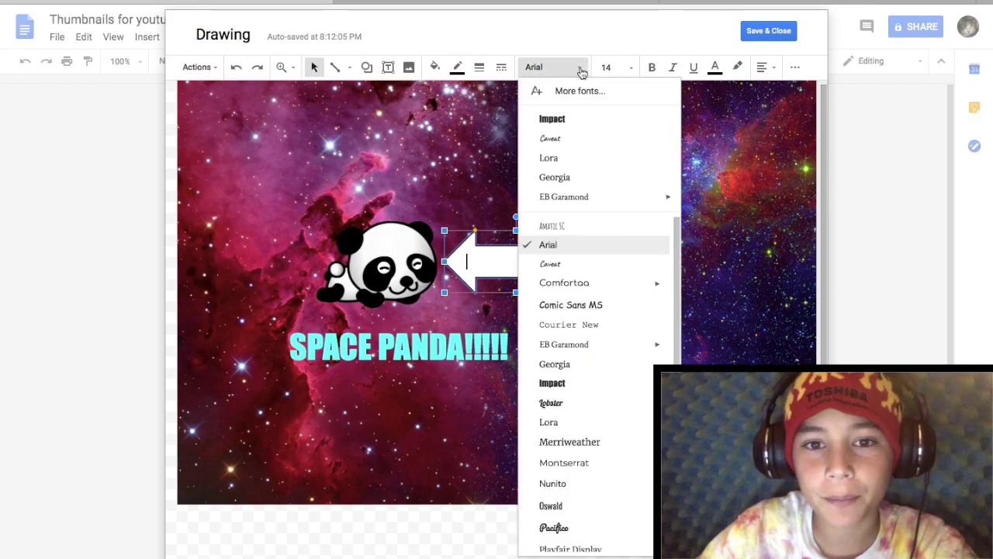
{"action": "left_click", "coordinate": [555, 121]}
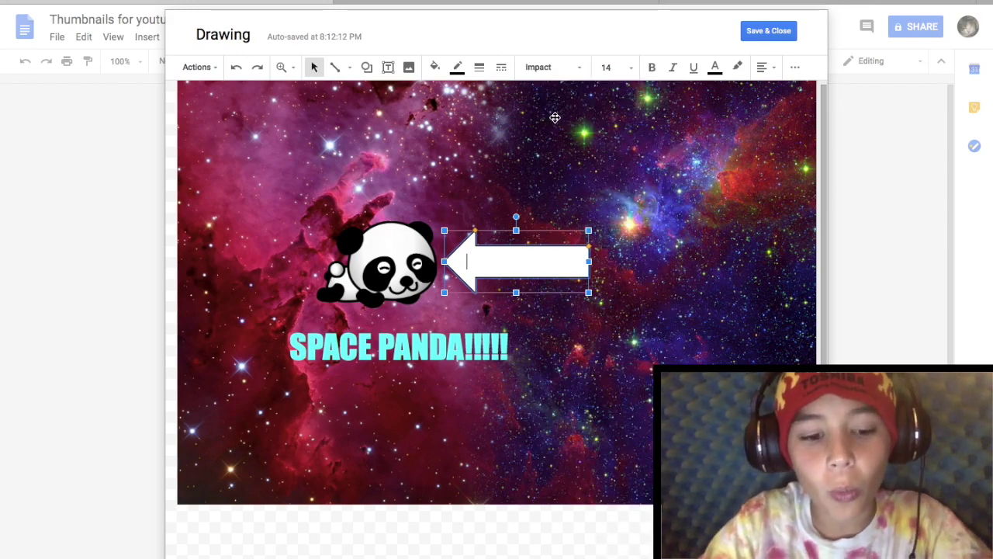
{"action": "type", "text": "wow"}
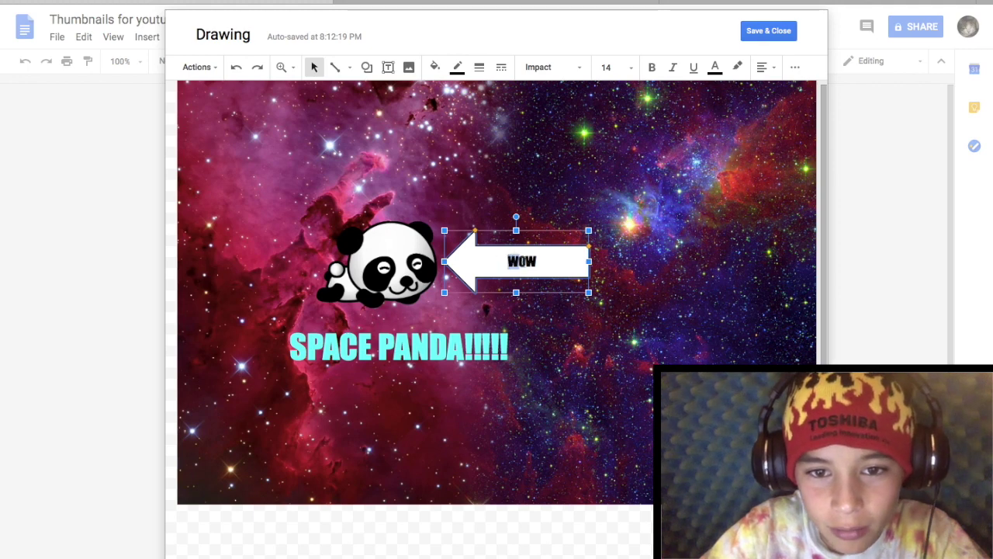
- Select the 'wow' text in the arrow and change its alignment
{"action": "double_click", "coordinate": [549, 262]}
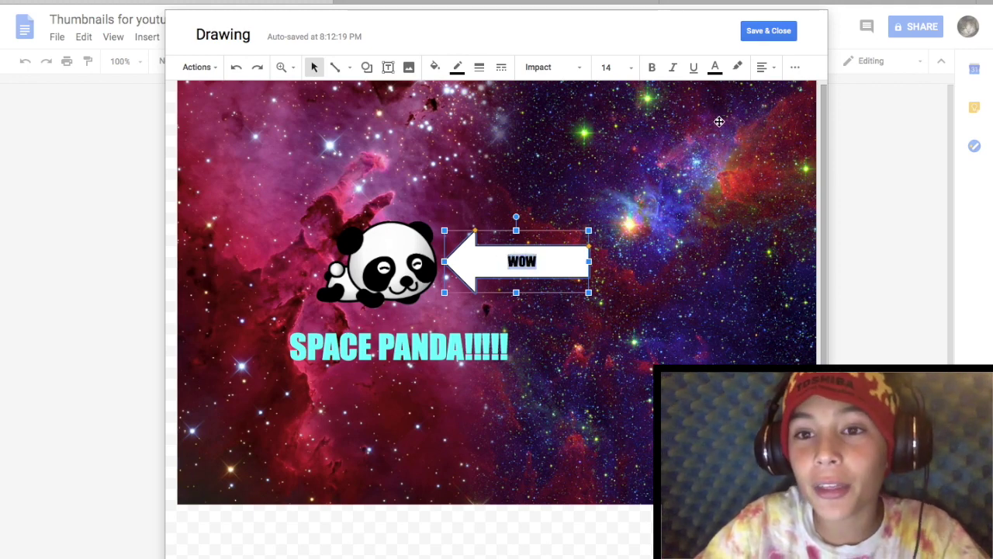
{"action": "left_click", "coordinate": [763, 68]}
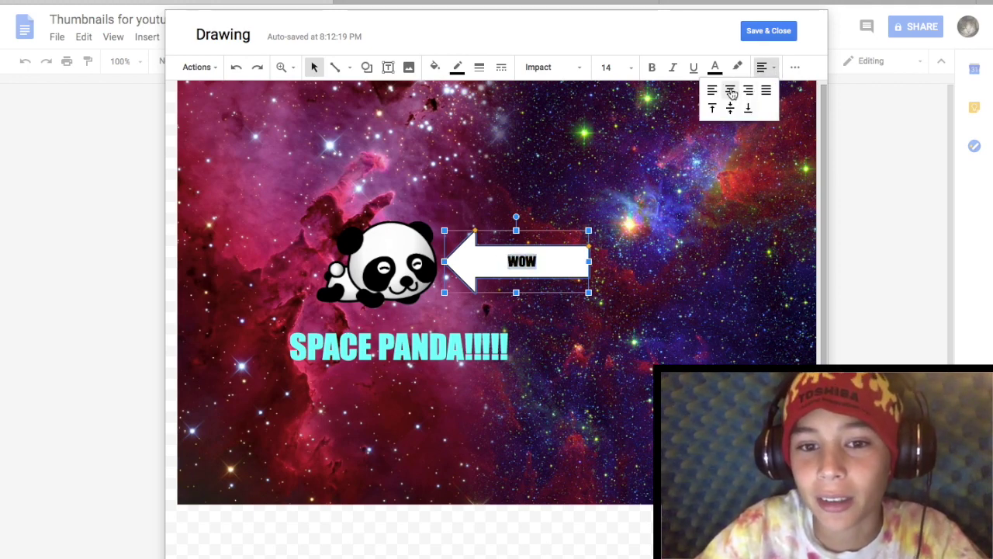
{"action": "left_click", "coordinate": [732, 89]}
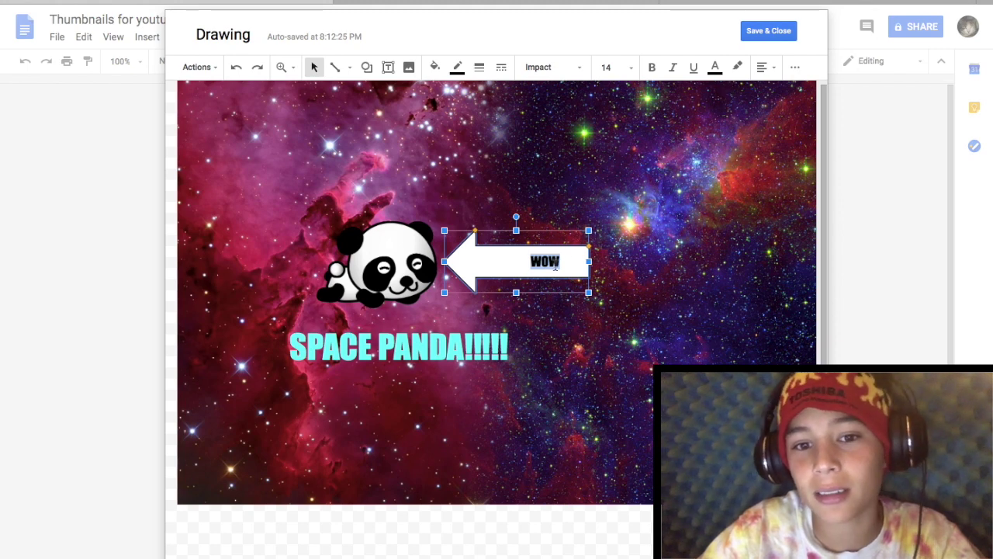
- Delete the leading spaces so 'wow' sits toward the arrow tip, then save the drawing
{"action": "left_click", "coordinate": [526, 264]}
{"action": "key", "text": "BackSpace"}
{"action": "key", "text": "BackSpace"}
{"action": "key", "text": "BackSpace"}
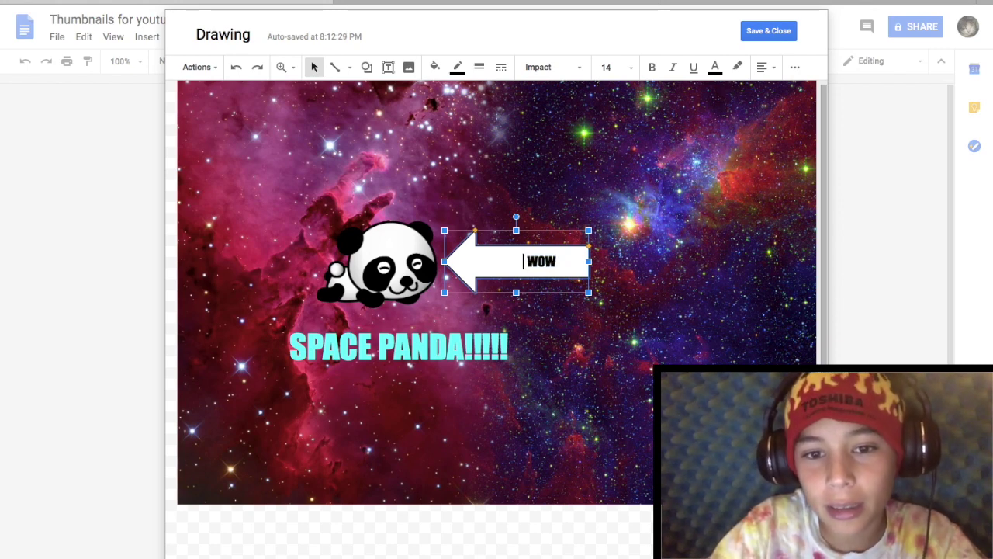
{"action": "key", "text": "BackSpace"}
{"action": "key", "text": "BackSpace"}
{"action": "key", "text": "BackSpace"}
{"action": "key", "text": "BackSpace"}
{"action": "key", "text": "BackSpace"}
{"action": "key", "text": "BackSpace"}
{"action": "key", "text": "BackSpace"}
{"action": "key", "text": "BackSpace"}
{"action": "key", "text": "BackSpace"}
{"action": "key", "text": "BackSpace"}
{"action": "key", "text": "BackSpace"}
{"action": "key", "text": "BackSpace"}
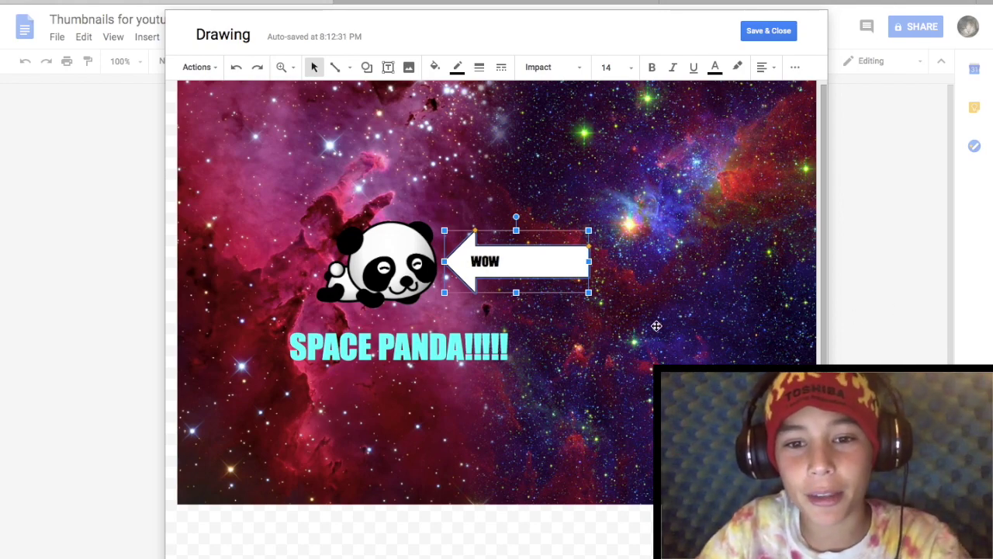
{"action": "left_click", "coordinate": [657, 326]}
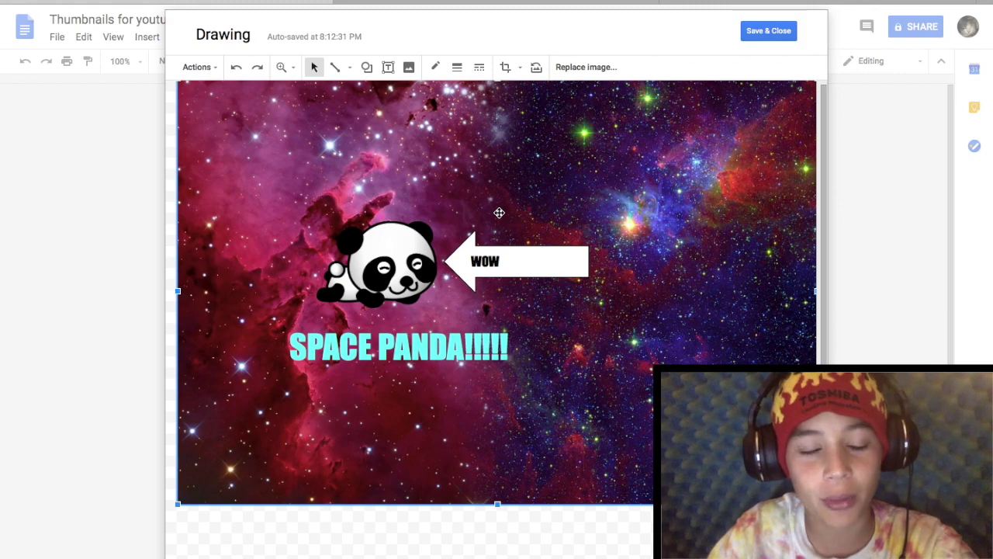
{"action": "left_click", "coordinate": [756, 31]}
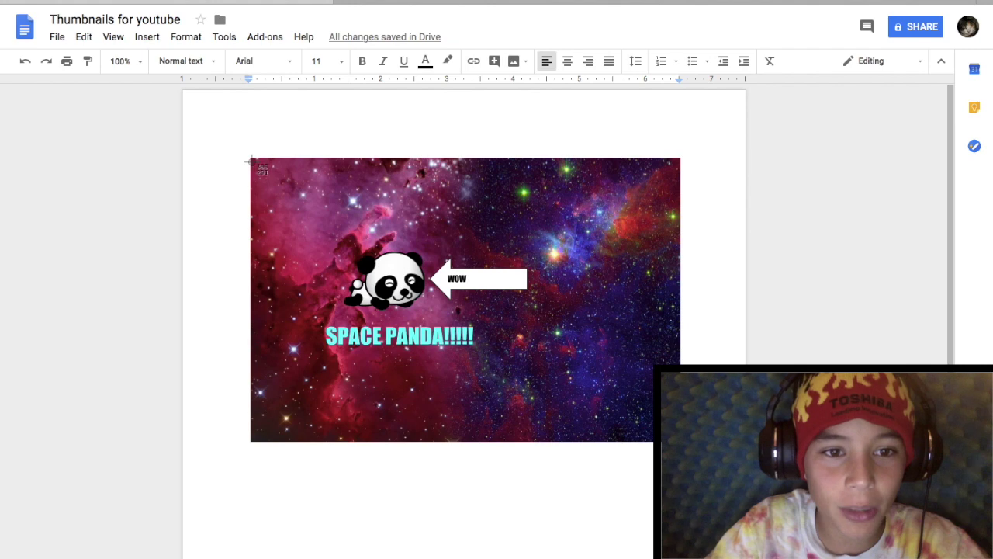
- Screenshot the thumbnail area, then delete the drawing from the document
{"action": "left_click_drag", "start_coordinate": [253, 162], "coordinate": [680, 441]}
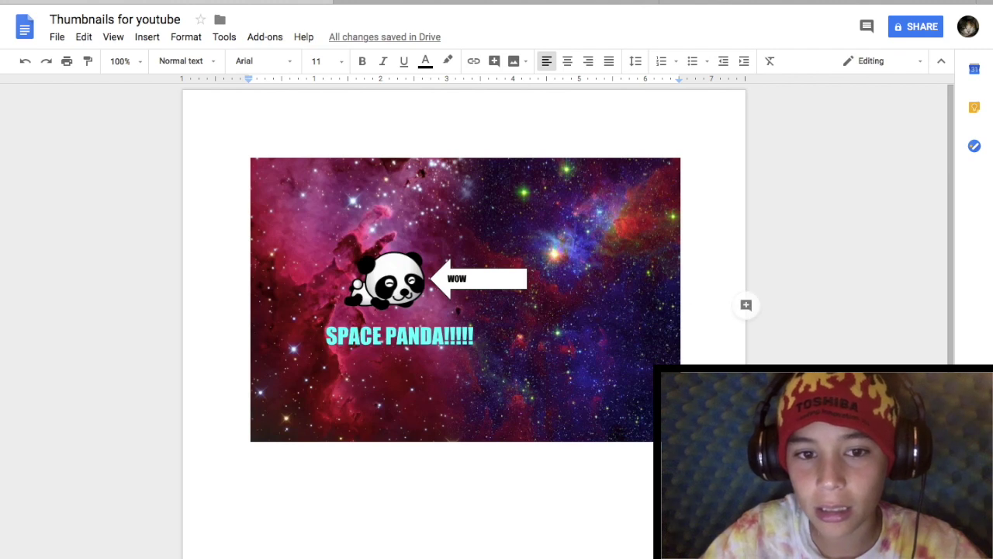
{"action": "left_click", "coordinate": [483, 292]}
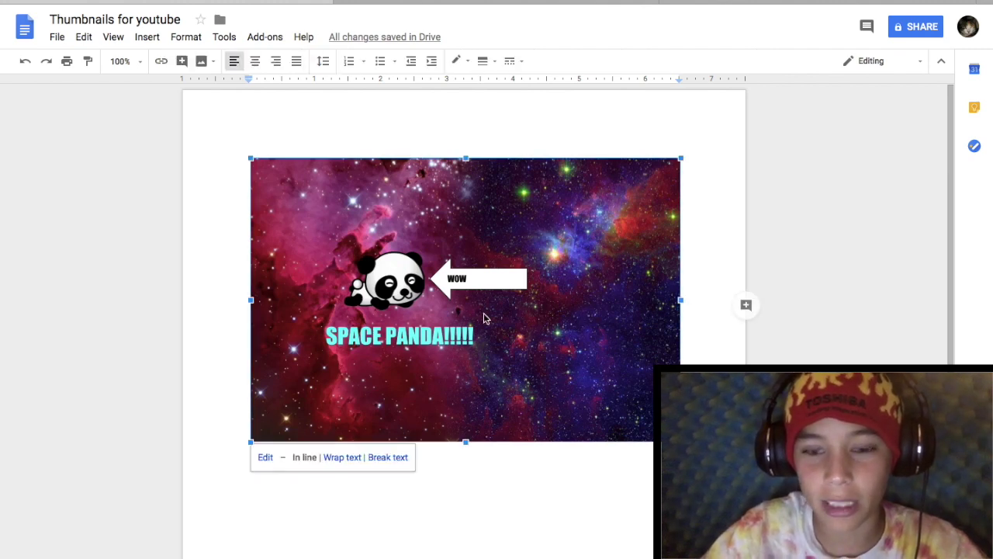
{"action": "key", "text": "BackSpace"}
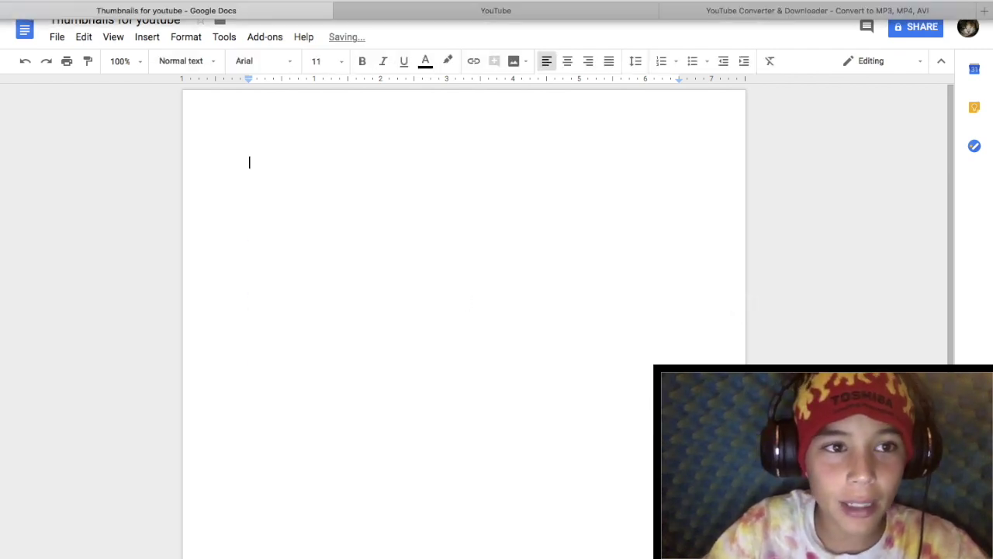
- Leave full screen and open the new desktop screenshot file in Preview
{"action": "key", "text": "ctrl+super+f"}
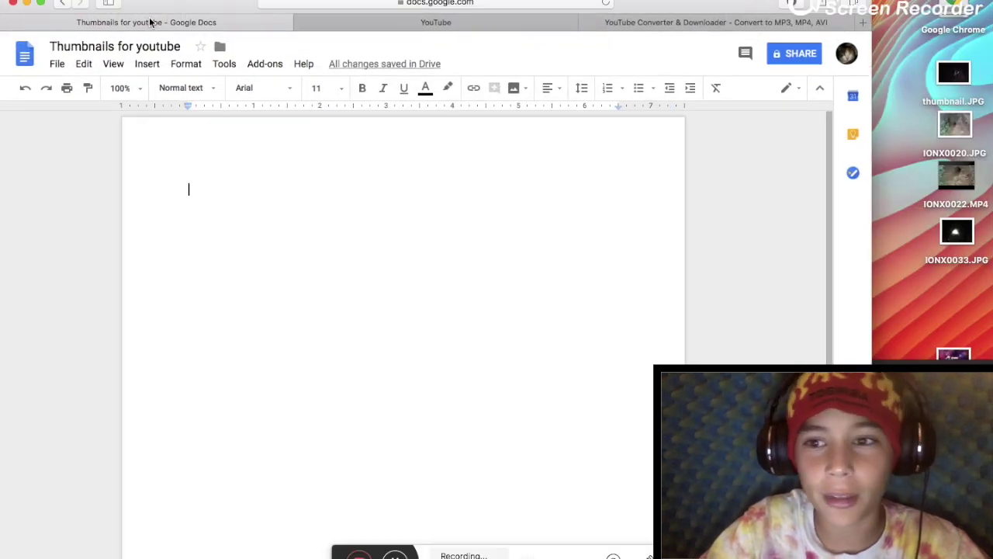
{"action": "left_click_drag", "start_coordinate": [133, 1], "coordinate": [133, 295]}
{"action": "left_click", "coordinate": [946, 275]}
{"action": "left_click", "coordinate": [942, 276]}
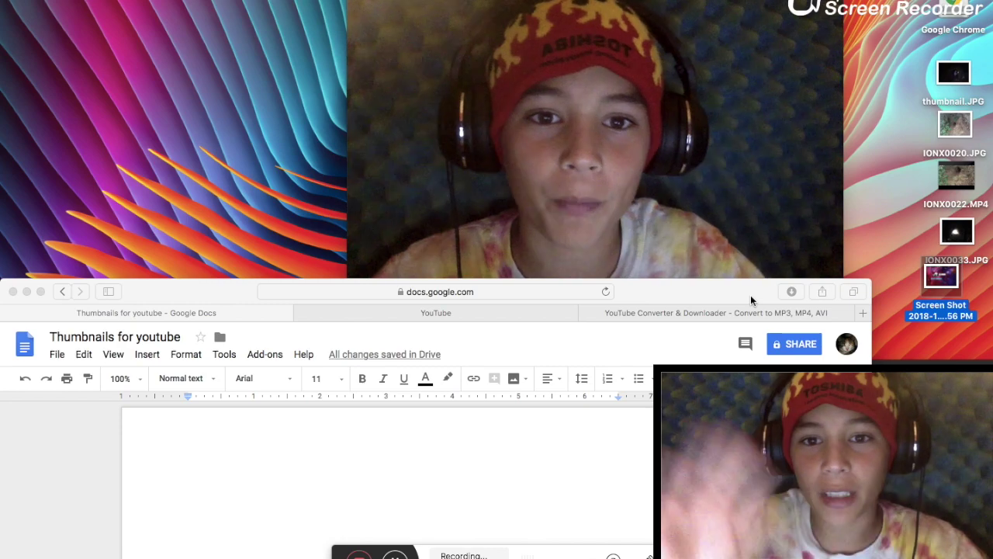
{"action": "left_click_drag", "start_coordinate": [751, 295], "coordinate": [705, 0]}
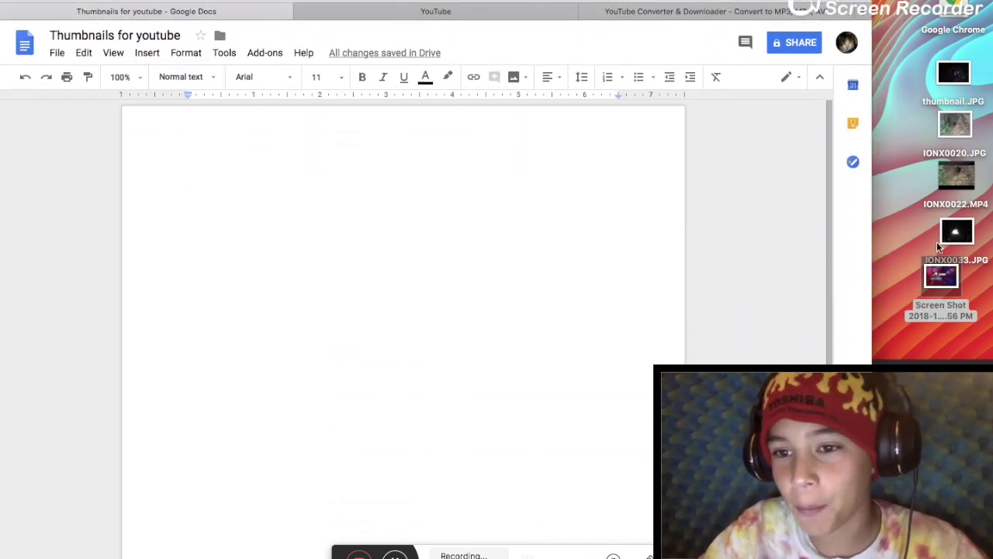
{"action": "left_click_drag", "start_coordinate": [951, 281], "coordinate": [935, 294]}
{"action": "double_click", "coordinate": [932, 296]}
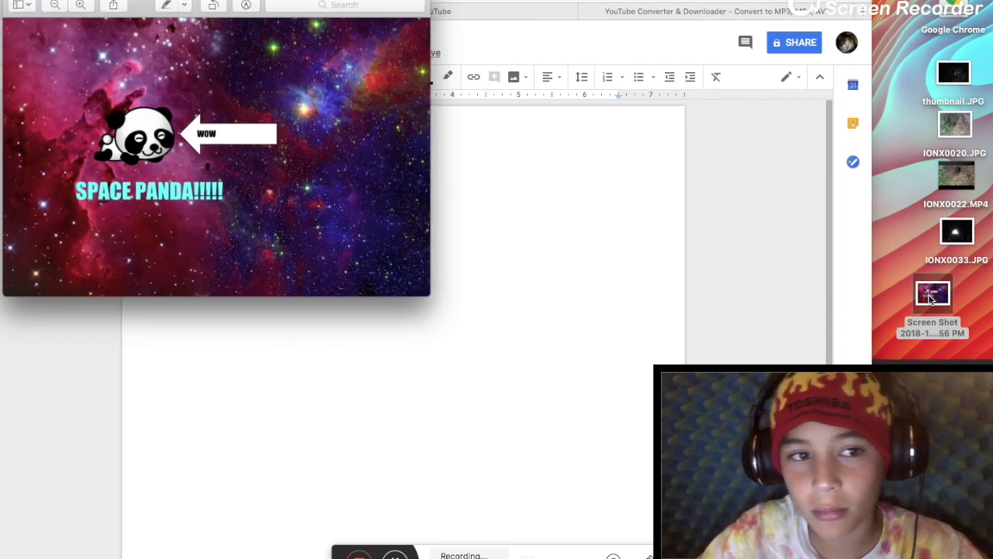